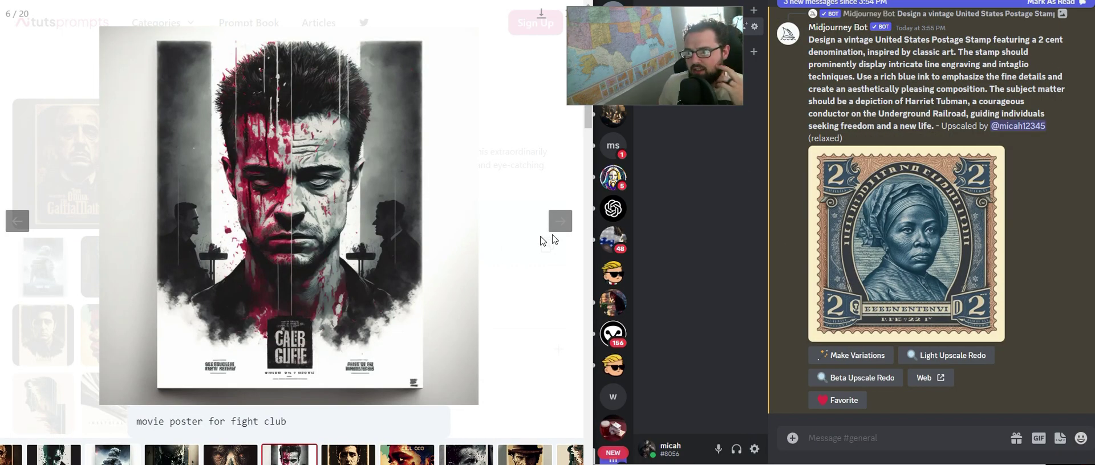
Page through the example posters from Fight Club to The Shawshank Redemption (image 9 of 20)
click(568, 224)
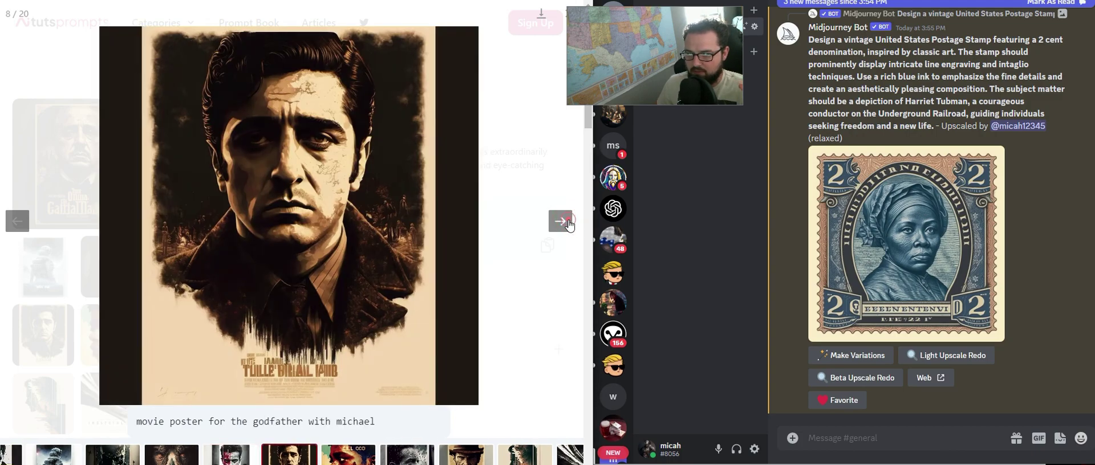
click(569, 224)
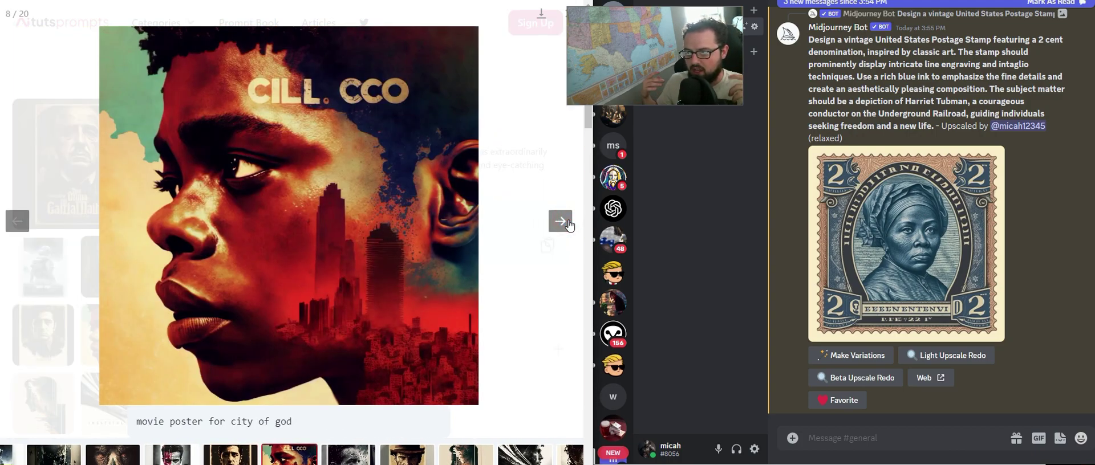
click(569, 224)
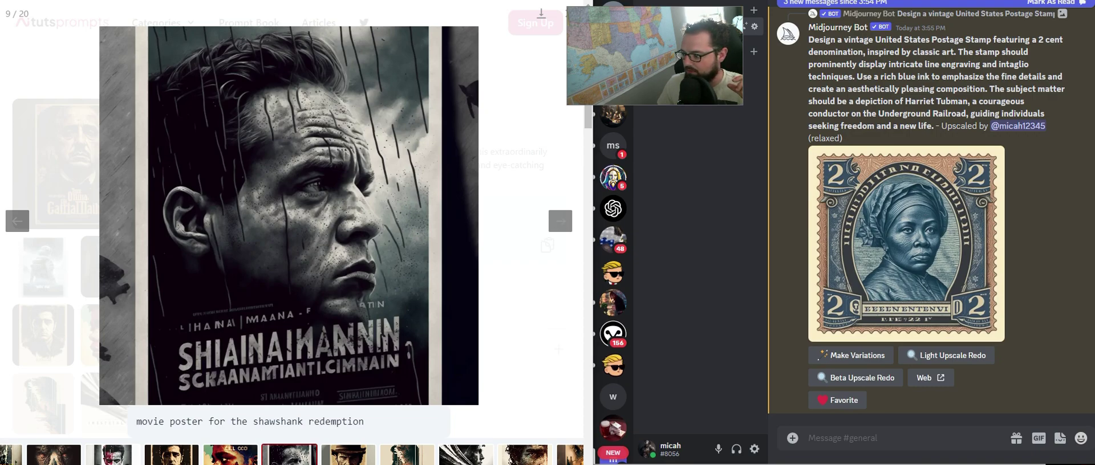
Send ChatGPT the pasted request for 10 detailed Midjourney movie poster prompts featuring famous actors
key(ctrl+Tab)
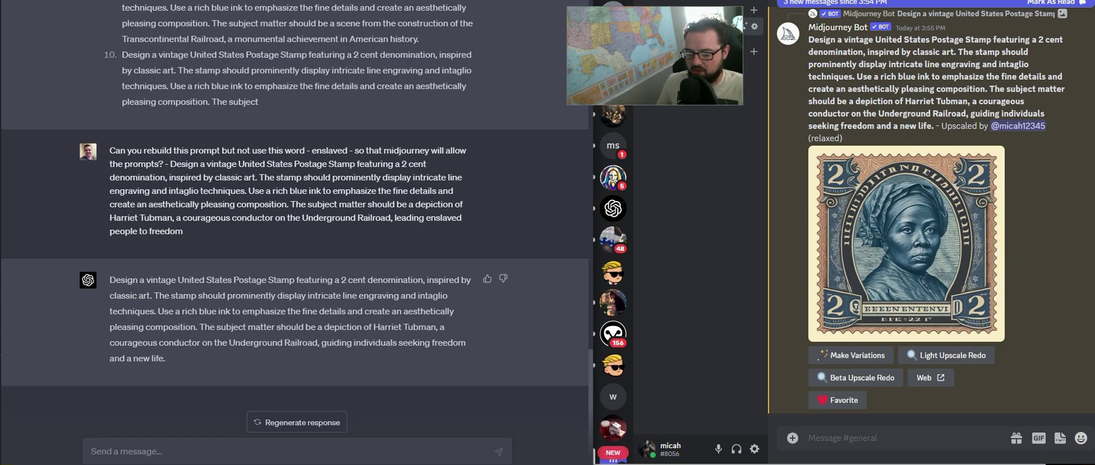
scroll(295, 228, down, 2)
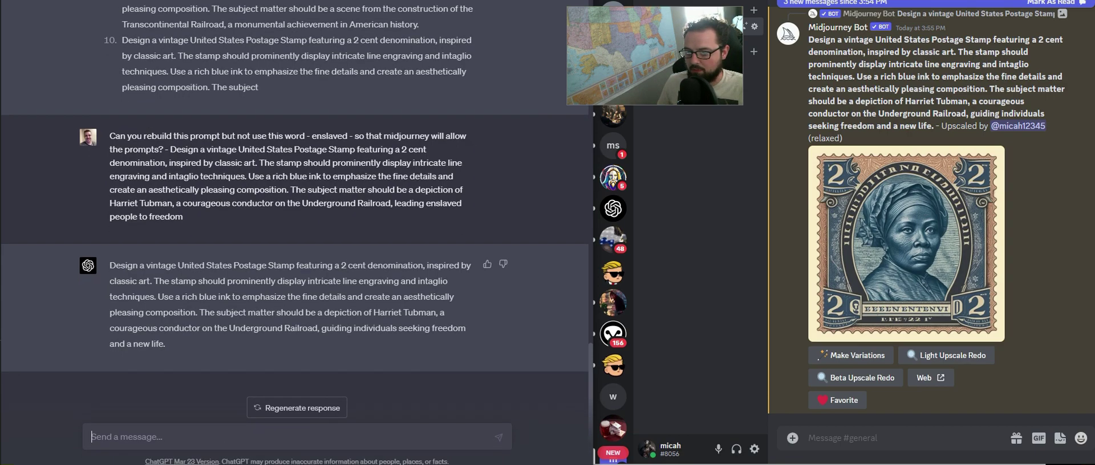
scroll(356, 462, down, 1)
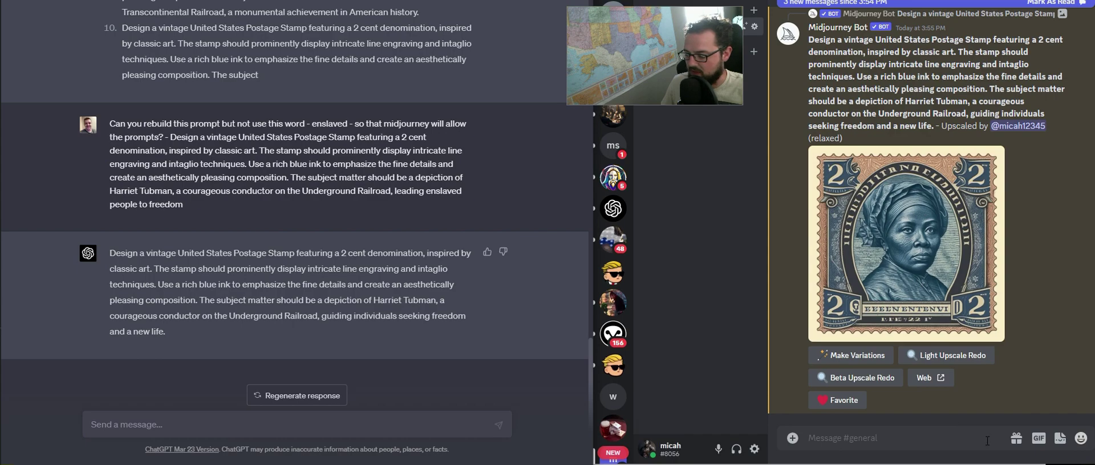
text(I want to develop a midjourney prompt for several different movie poster ideas. I want you to help me develop highly detailed prompts that have mentions of famous actor names, as well as what style the movie poster should be in. I want you to give me 10 different prompts and then we will go from there.)
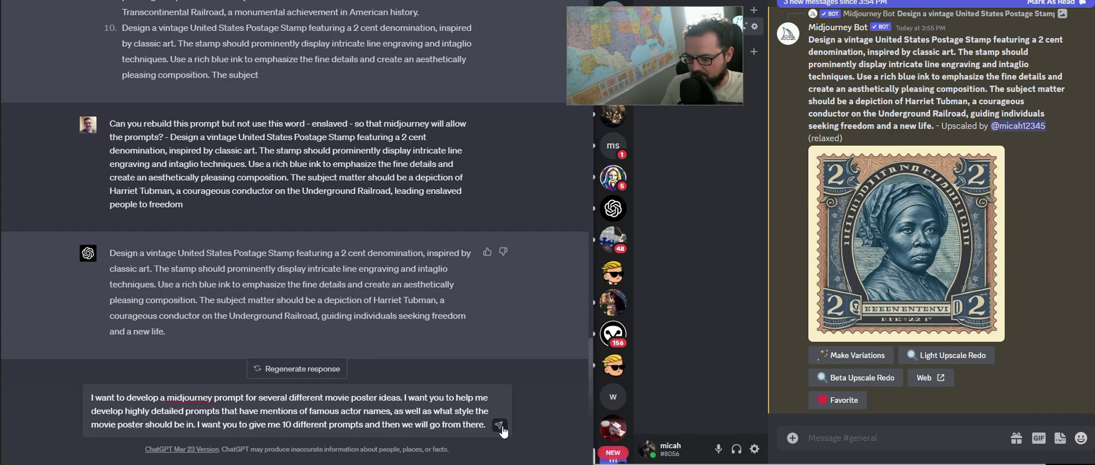
click(500, 426)
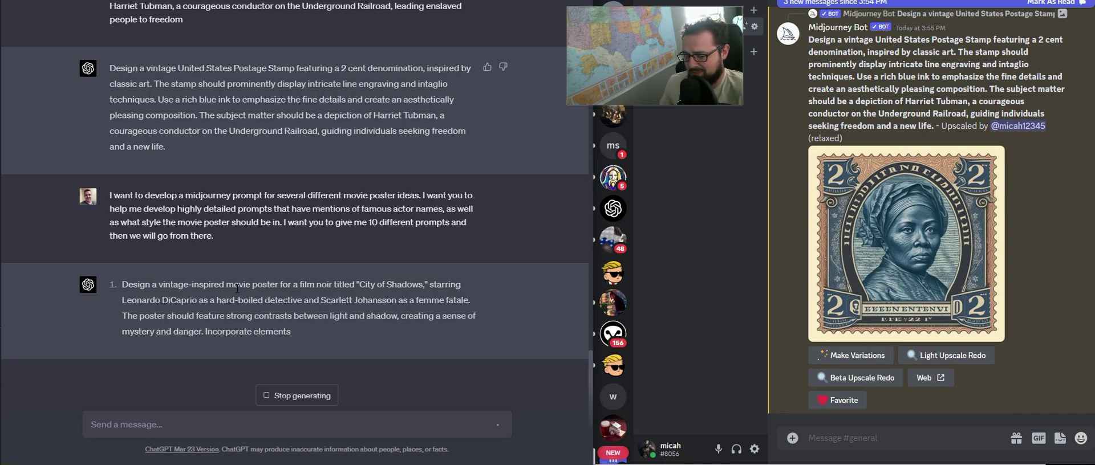
Copy the City of Shadows prompt from ChatGPT and submit it to Midjourney with /imagine
scroll(240, 290, up, 1)
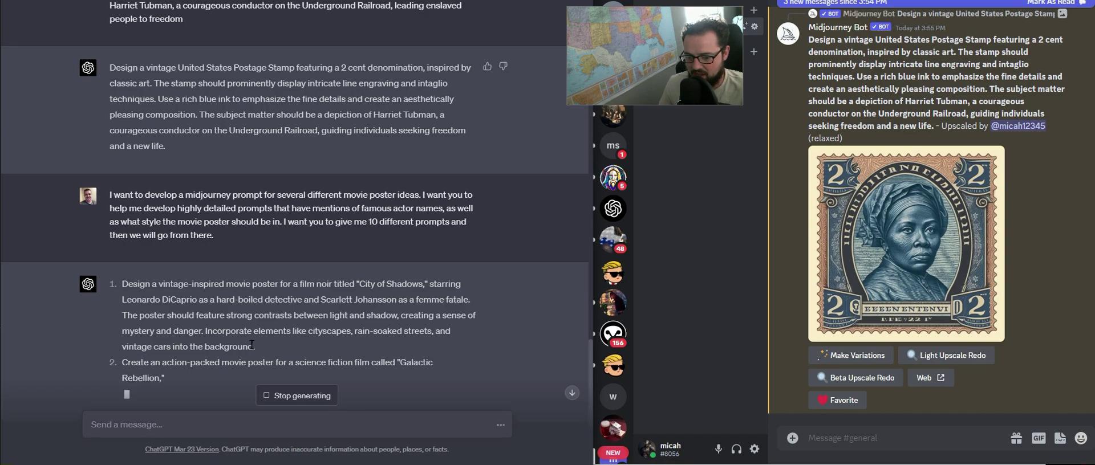
drag(254, 348, 124, 285)
key(ctrl+c)
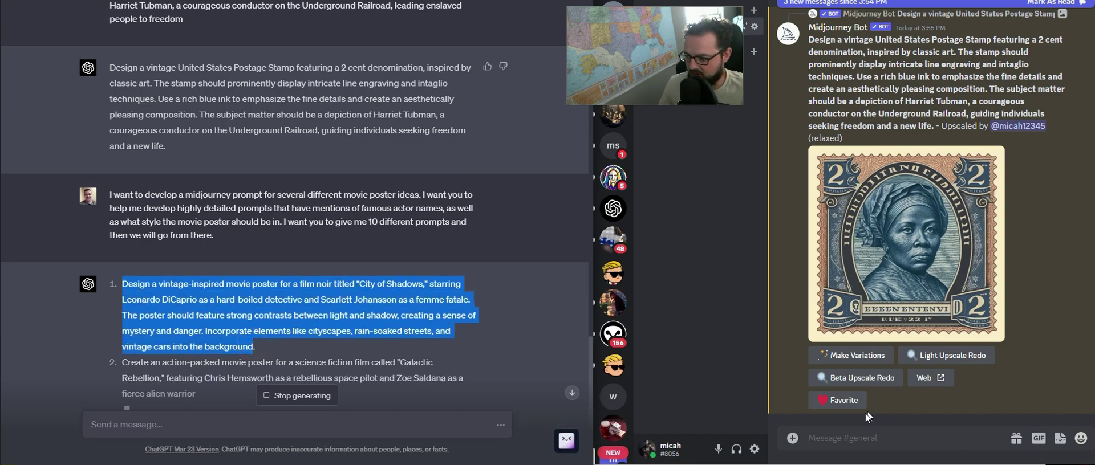
click(864, 433)
text(/imagine)
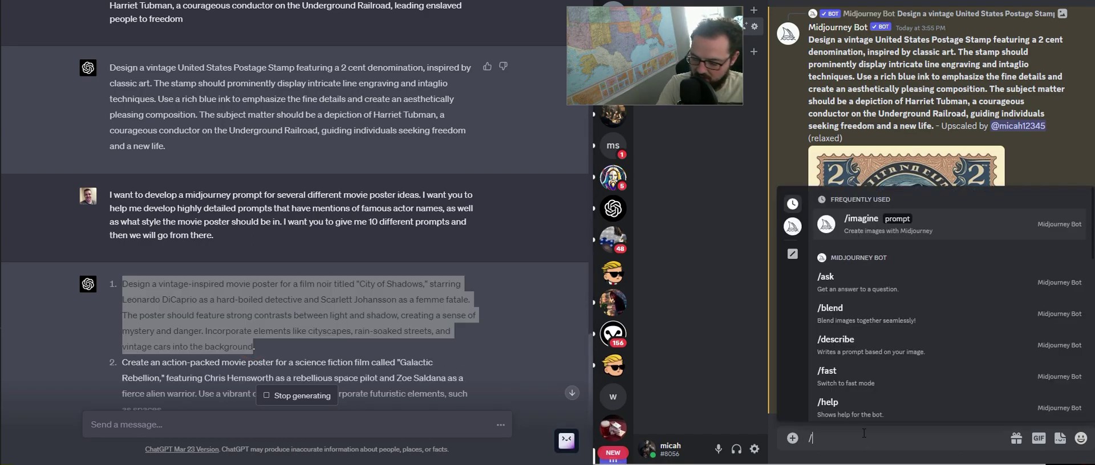
key(Tab)
key(ctrl+v)
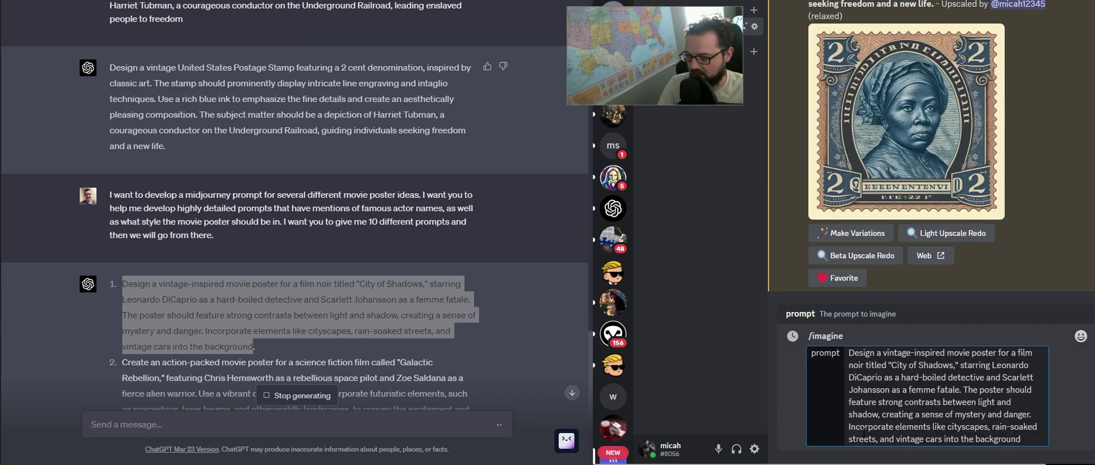
key(Return)
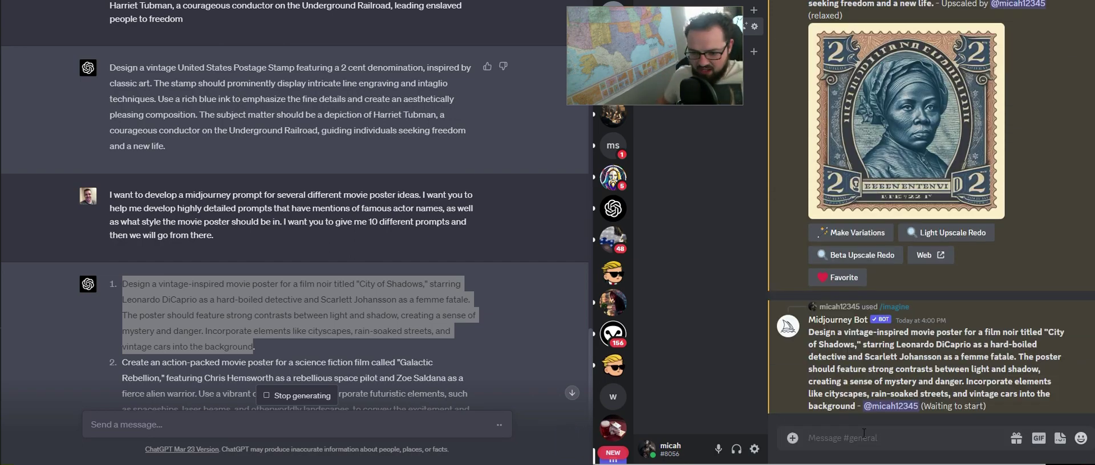
Submit the Galactic Rebellion prompt to Midjourney with /imagine
scroll(430, 316, down, 1)
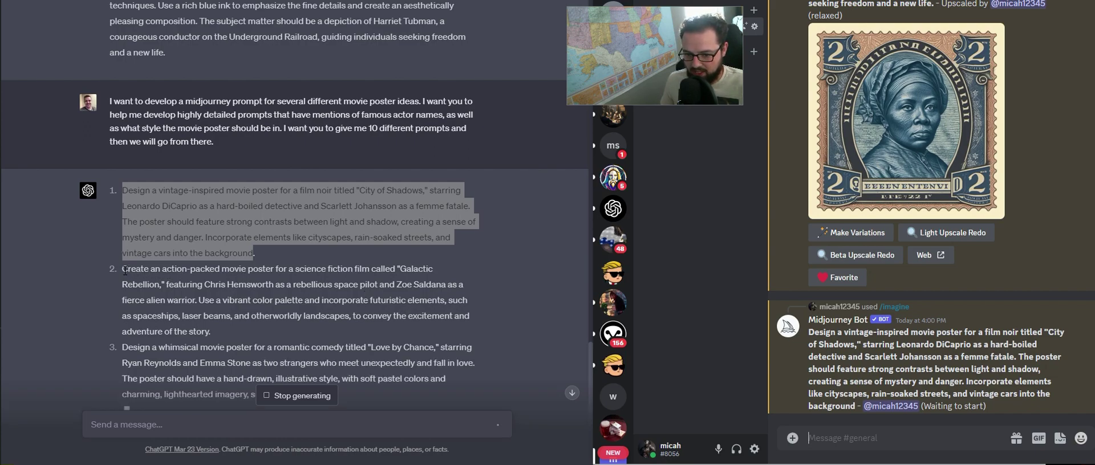
drag(123, 269, 219, 331)
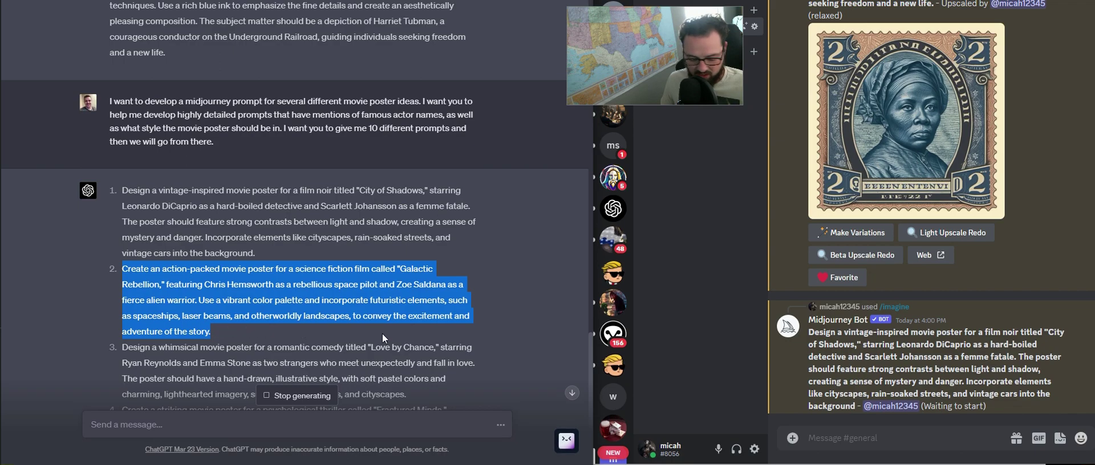
click(852, 431)
text(/imagine)
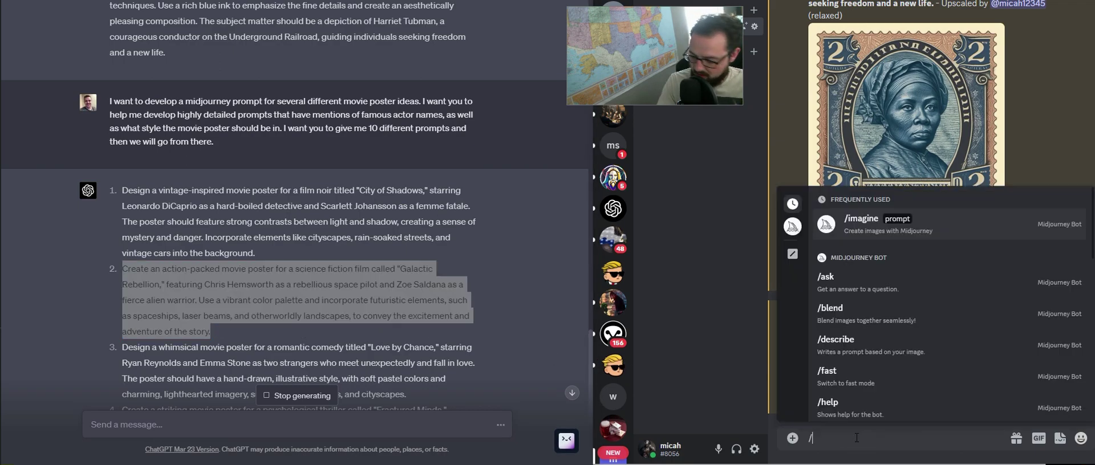
key(Tab)
key(ctrl+v)
key(Return)
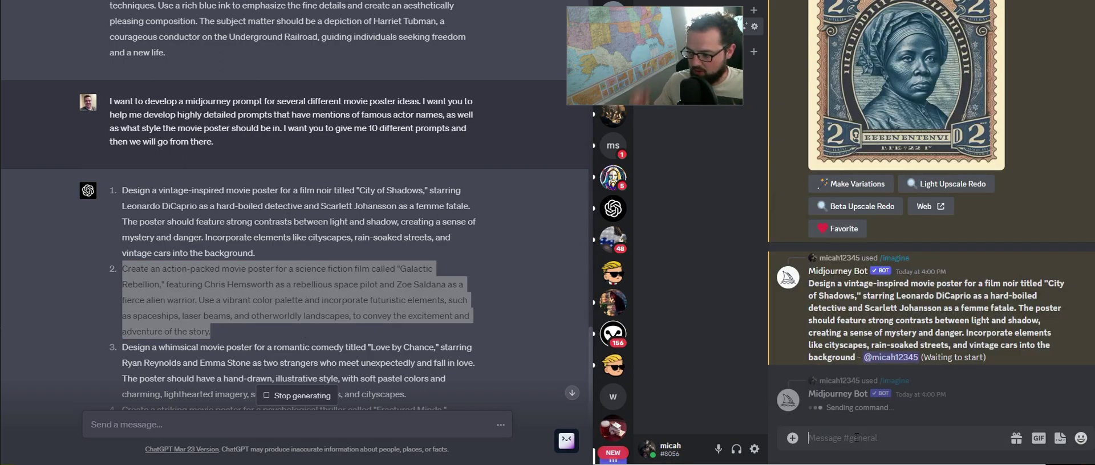
Select the Fractured Minds prompt and submit it to Midjourney with /imagine
scroll(226, 318, down, 2)
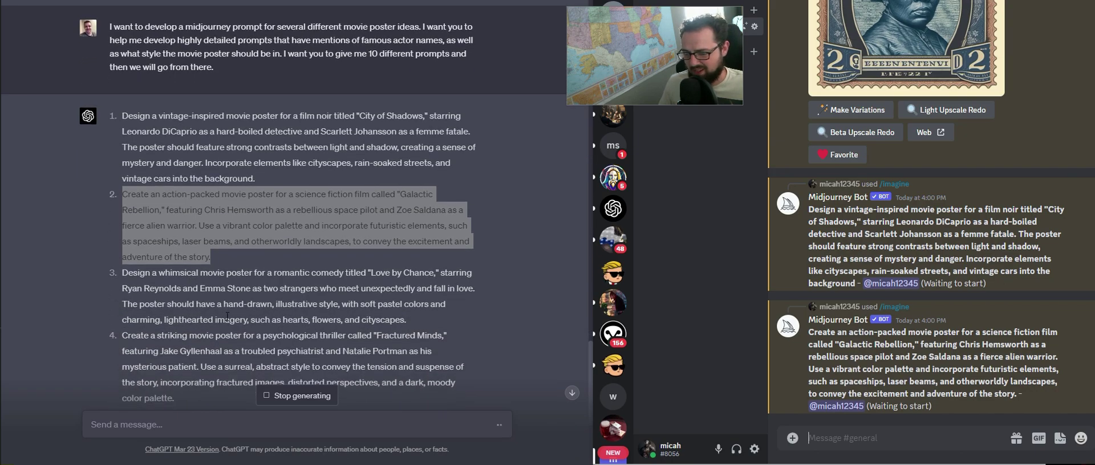
click(210, 243)
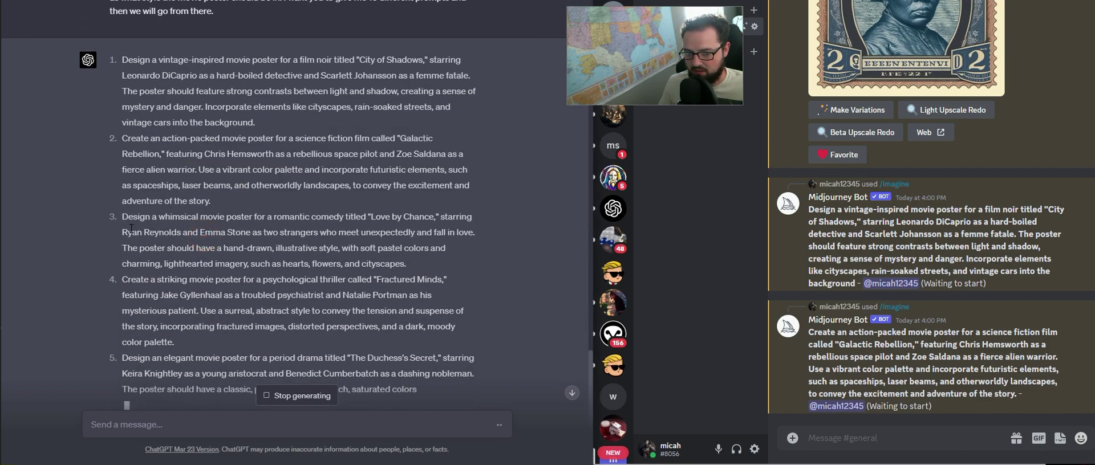
drag(131, 232, 237, 235)
click(236, 233)
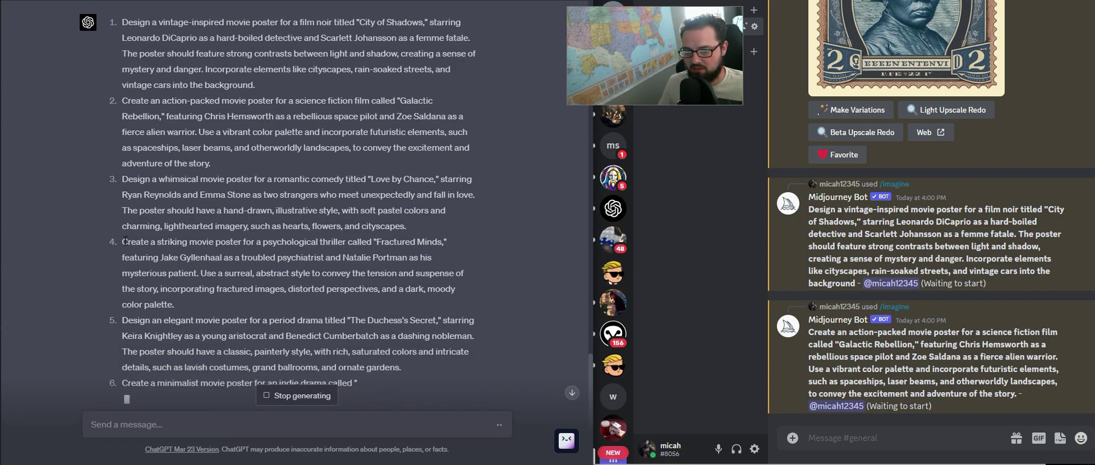
drag(125, 242, 175, 306)
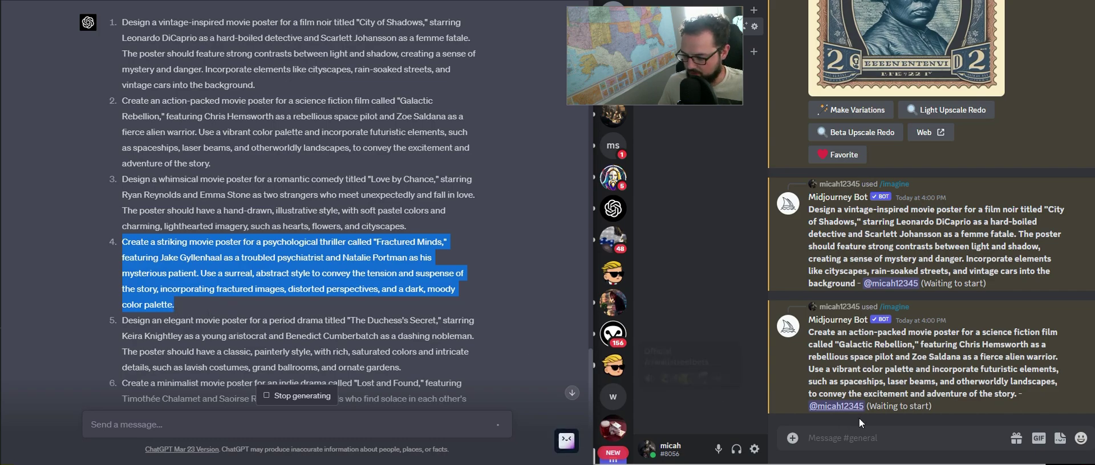
click(860, 438)
text(/imagine)
key(Tab)
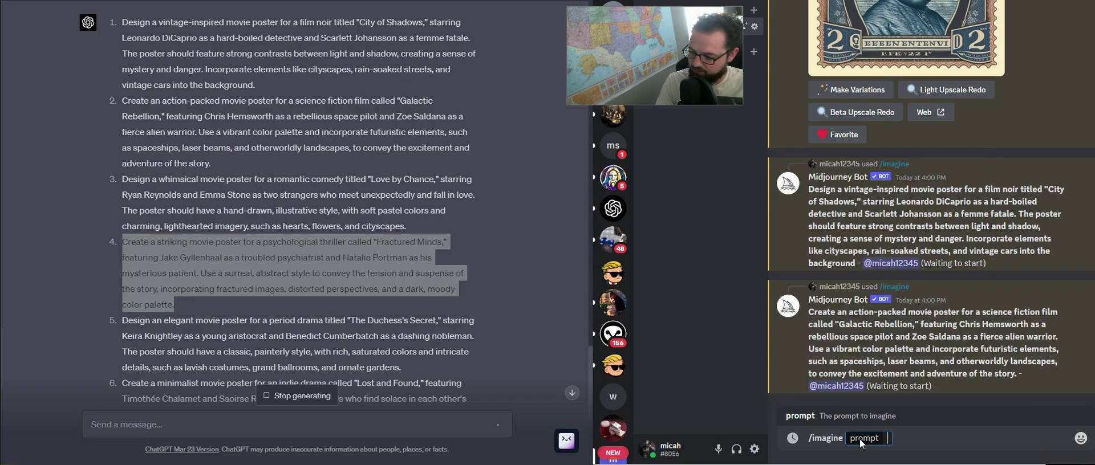
key(ctrl+v)
key(Return)
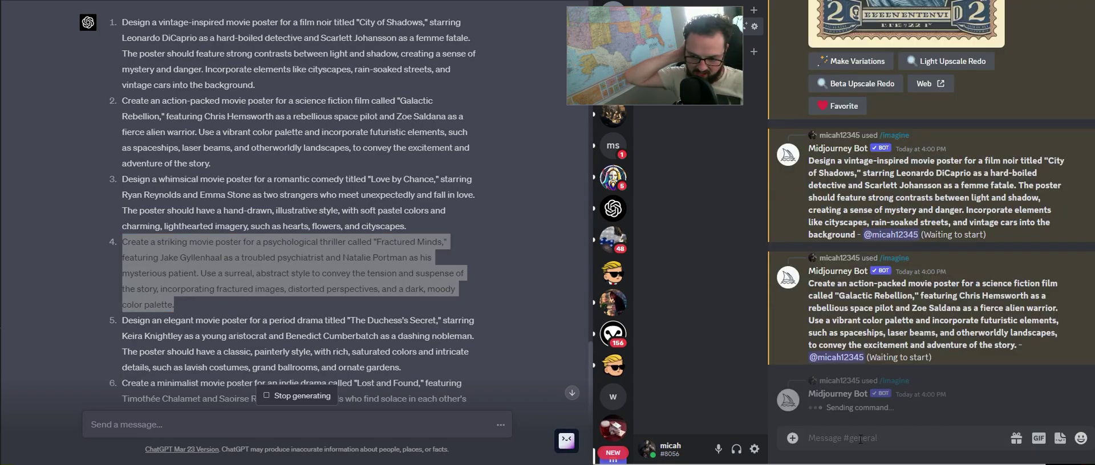
scroll(298, 297, down, 2)
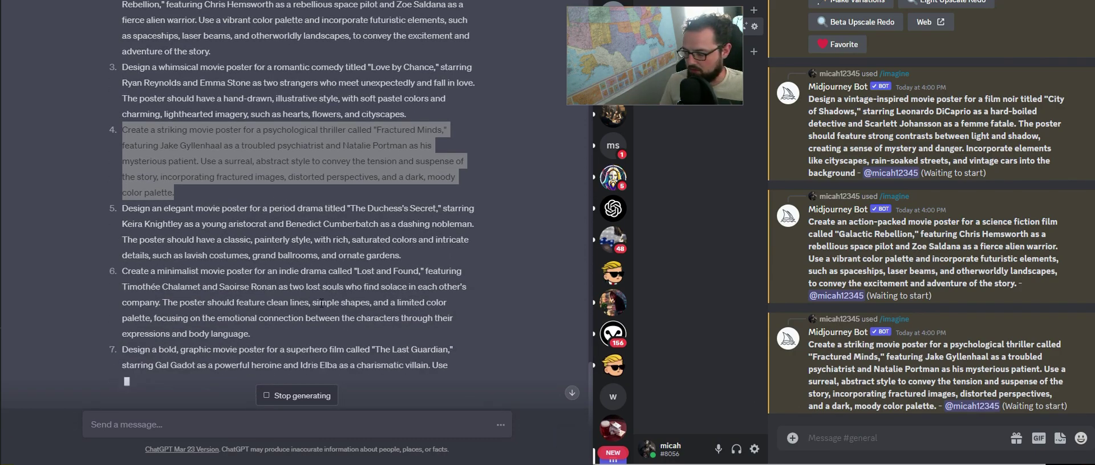
Ask ChatGPT 'Can you do this for some new Marvel movie' ideas
click(308, 422)
text(Can you do this for some)
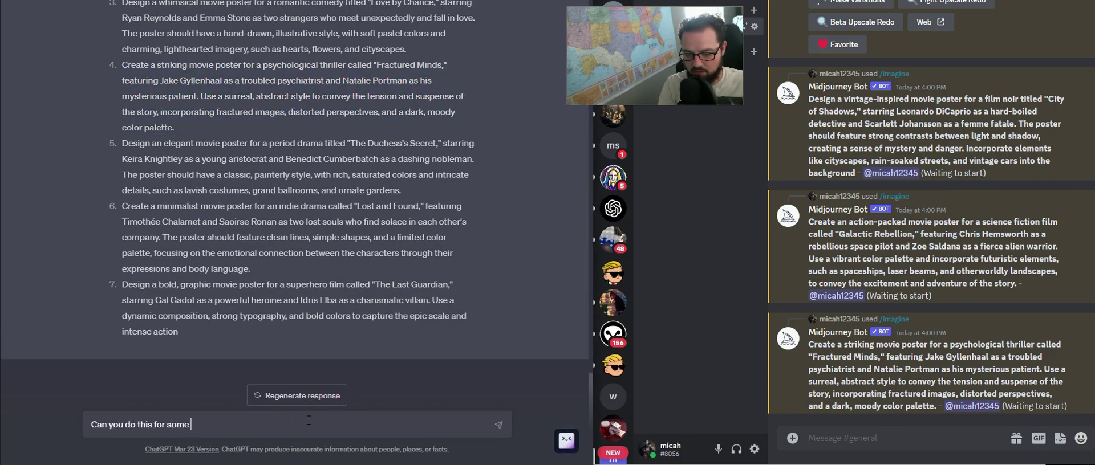
text( new Marvel movie ideas. Make up 10?)
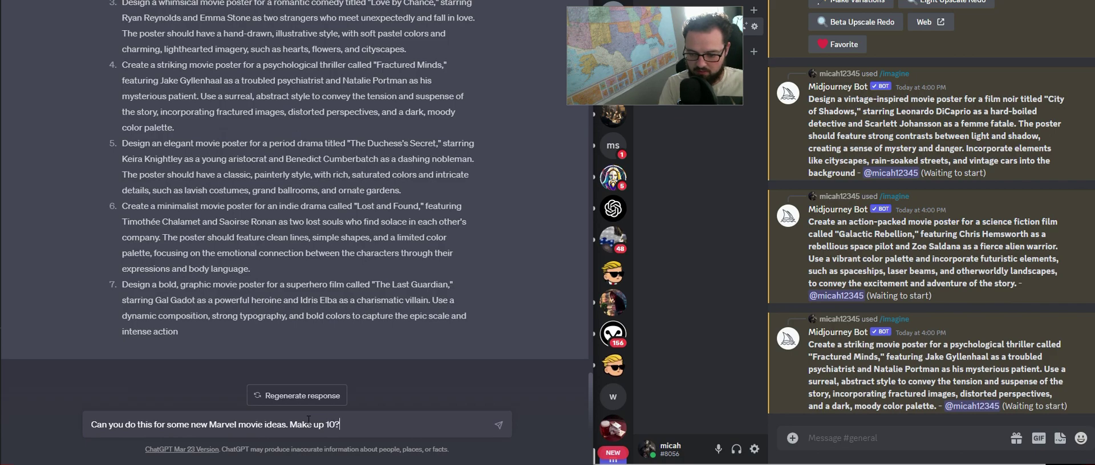
key(Return)
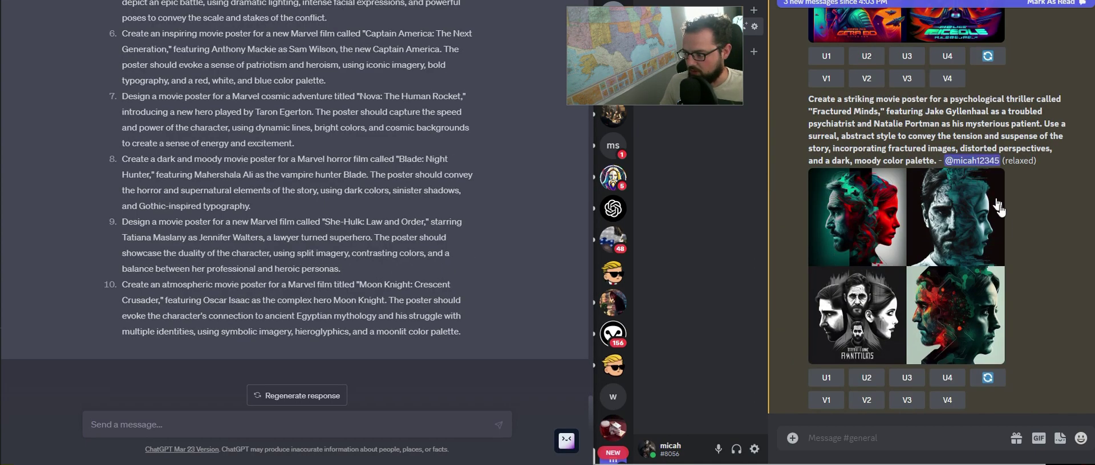
View the City of Shadows poster grid enlarged twice
scroll(1006, 246, up, 10)
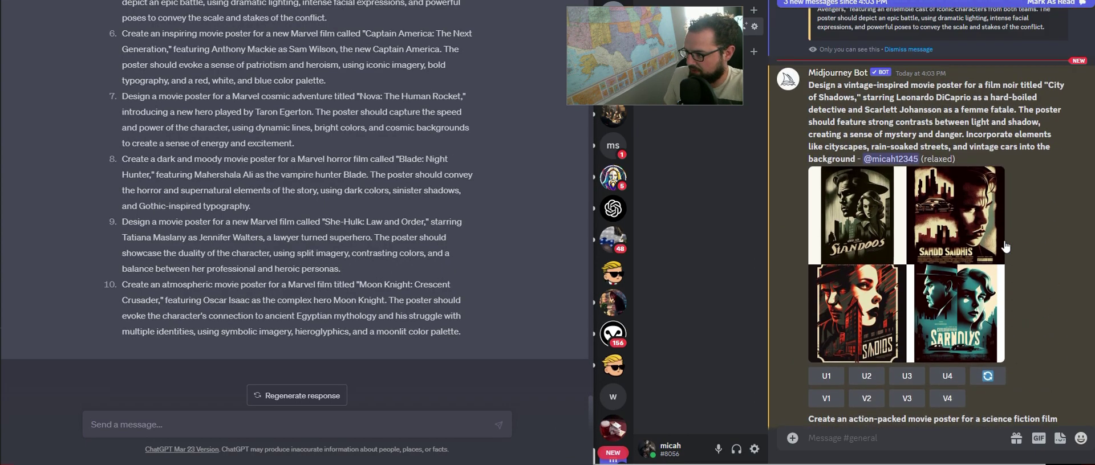
click(902, 238)
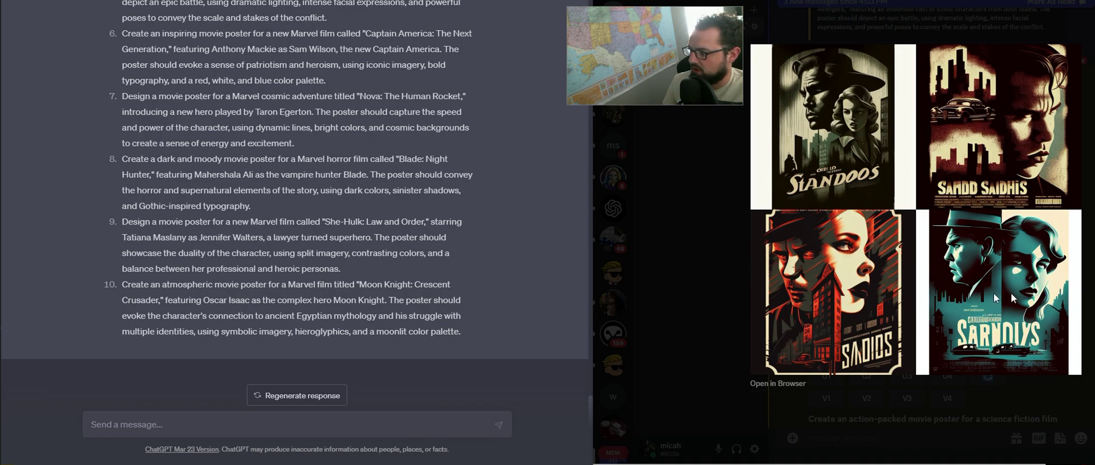
click(1093, 261)
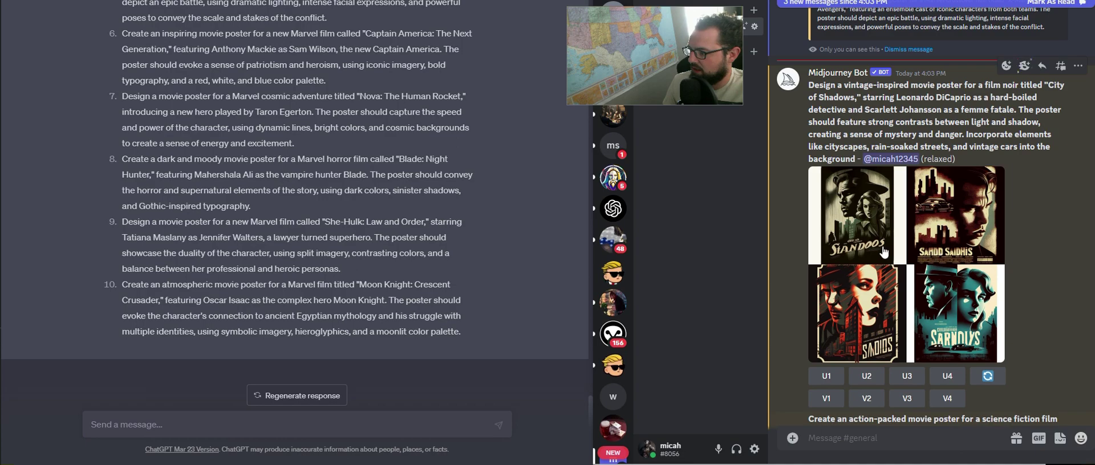
click(881, 345)
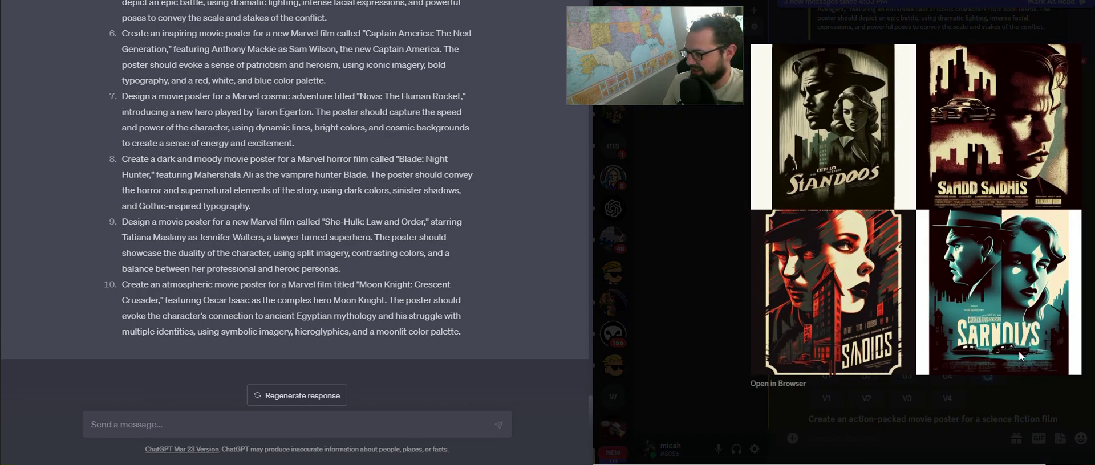
click(1069, 387)
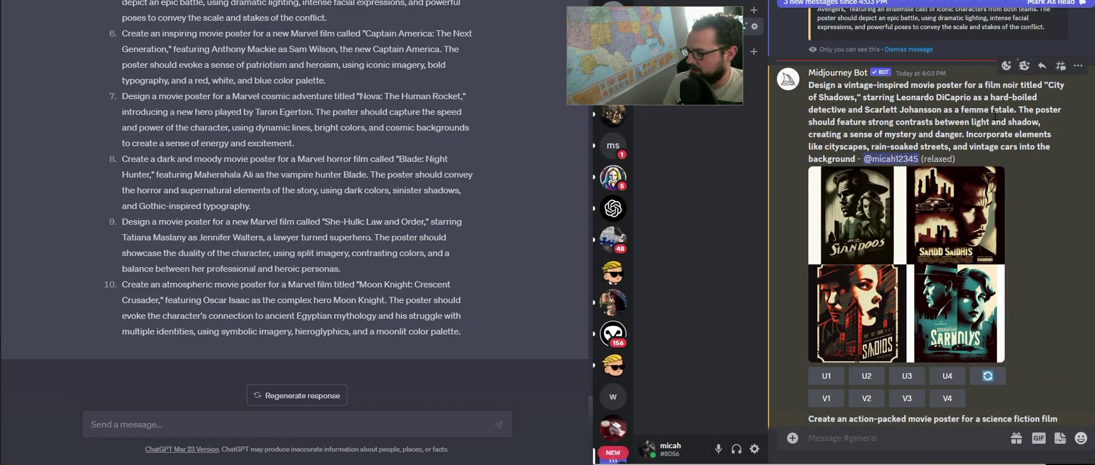
Highlight the light-and-shadow and rain-soaked streets phrases in the City of Shadows prompt
drag(849, 122, 1035, 120)
click(884, 127)
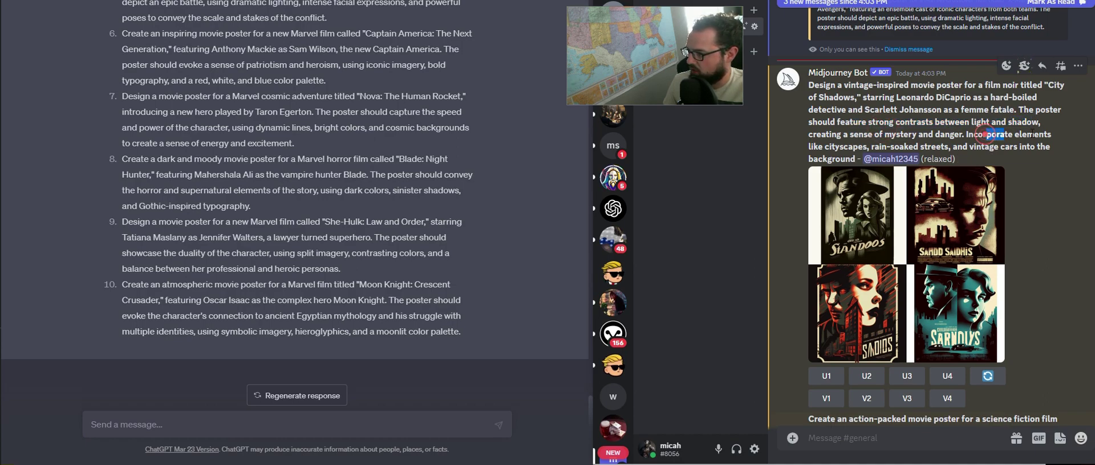
drag(1001, 137, 1038, 135)
click(972, 143)
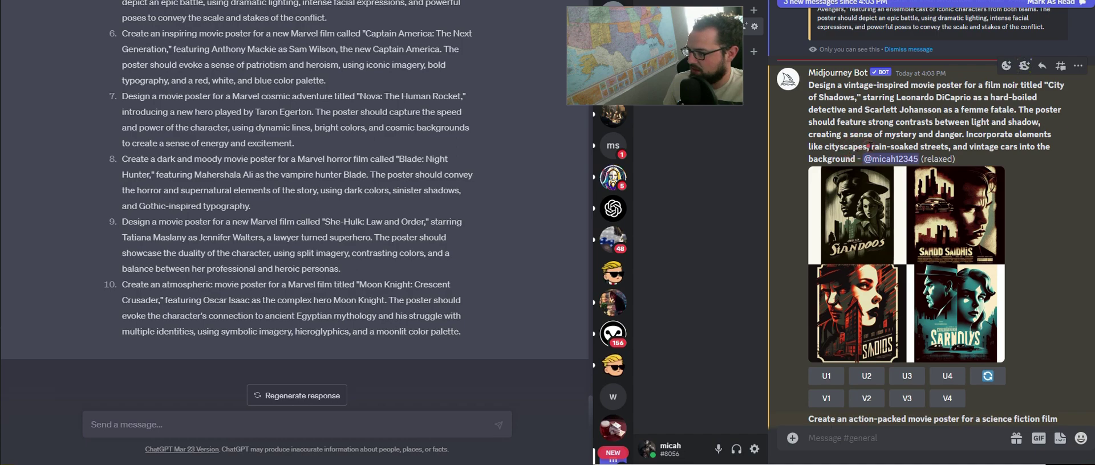
drag(868, 145, 936, 145)
click(976, 146)
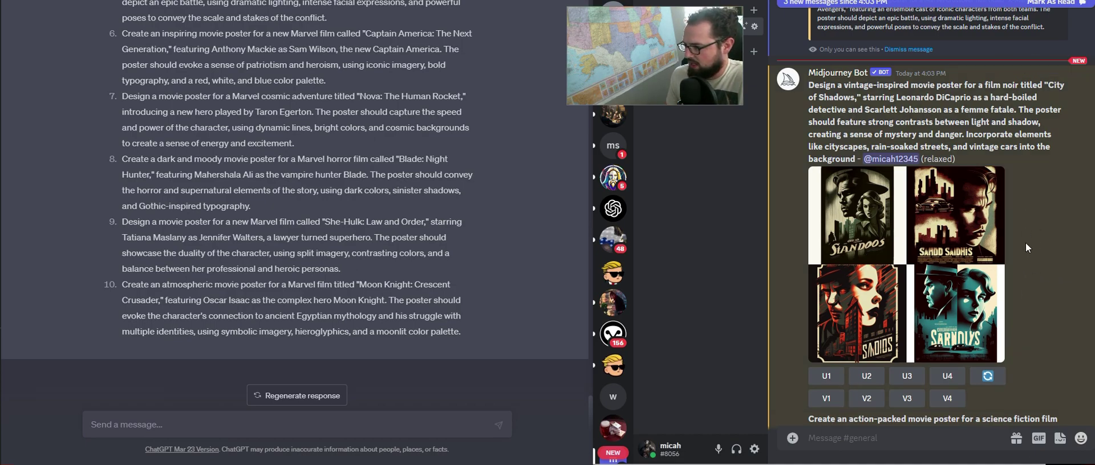
Enlarge the City of Shadows, Galactic Rebellion and Fractured Minds grids in turn
scroll(1038, 280, down, 3)
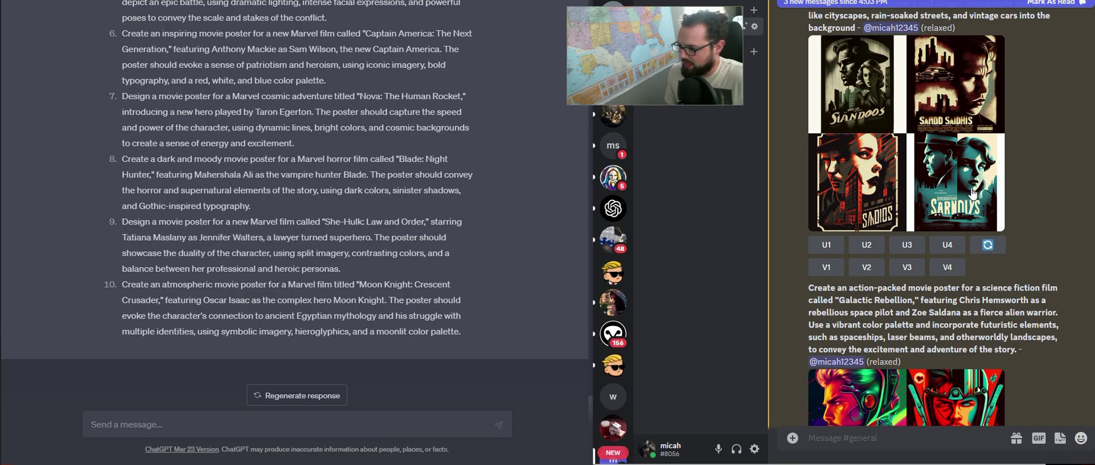
click(964, 196)
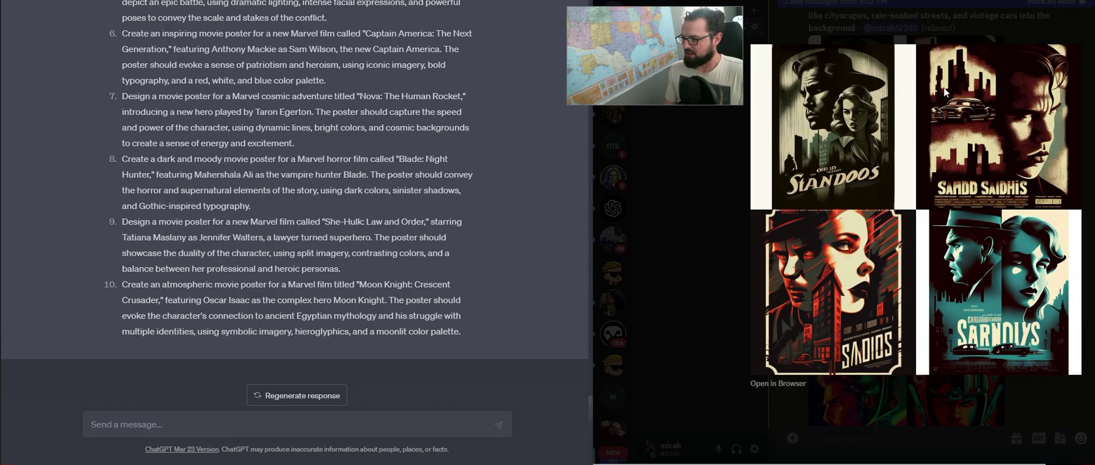
click(1053, 409)
scroll(1042, 369, down, 3)
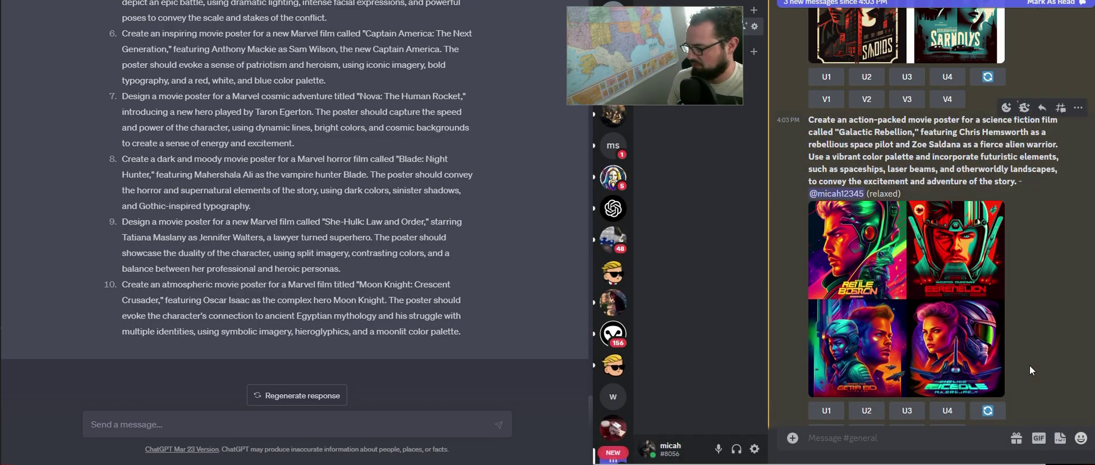
scroll(1027, 364, down, 1)
click(961, 272)
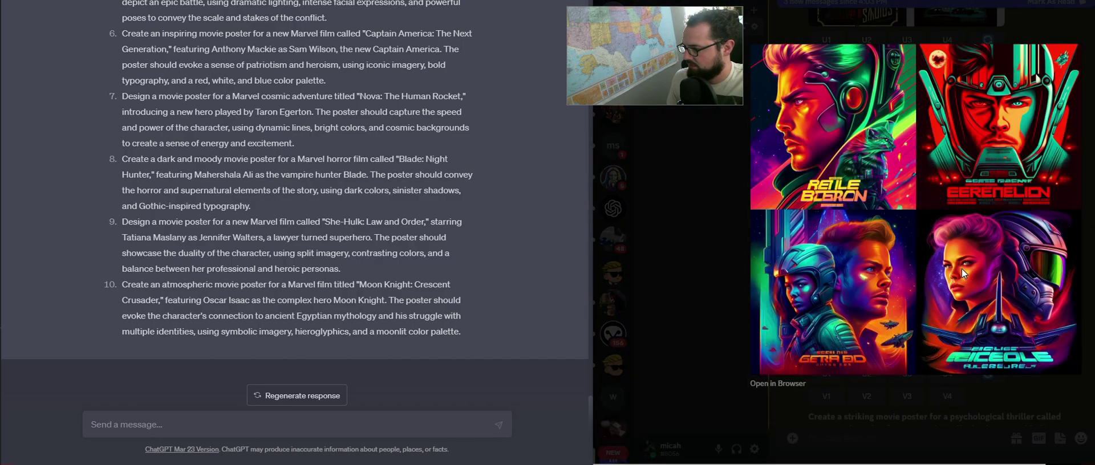
click(1087, 261)
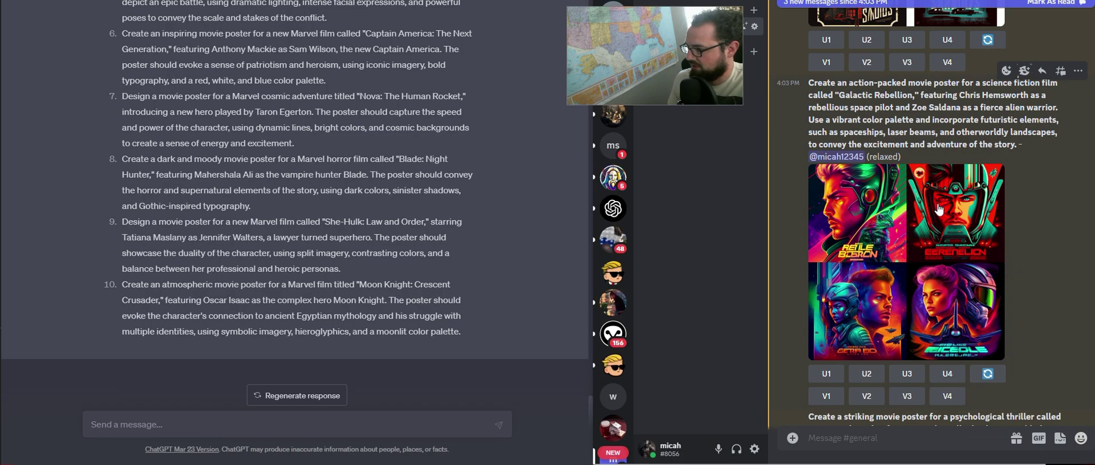
click(952, 240)
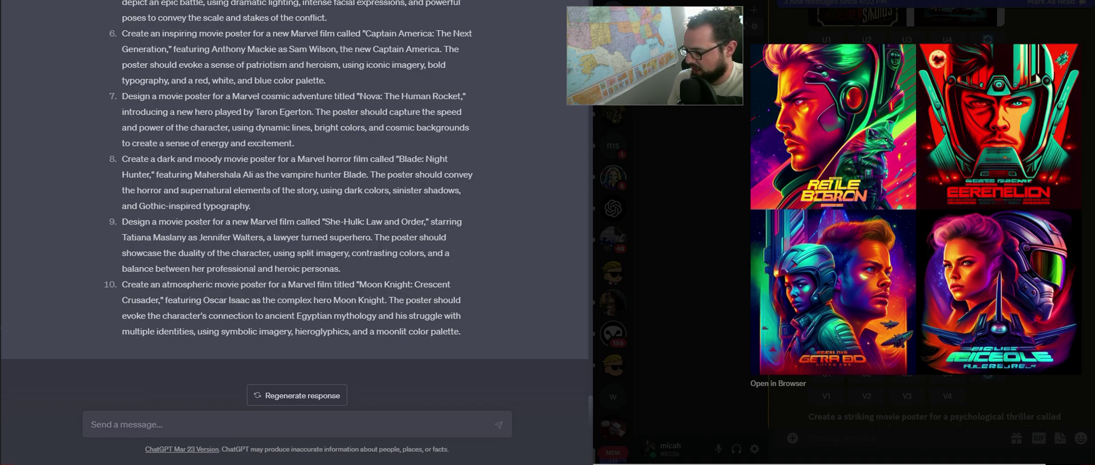
key(Escape)
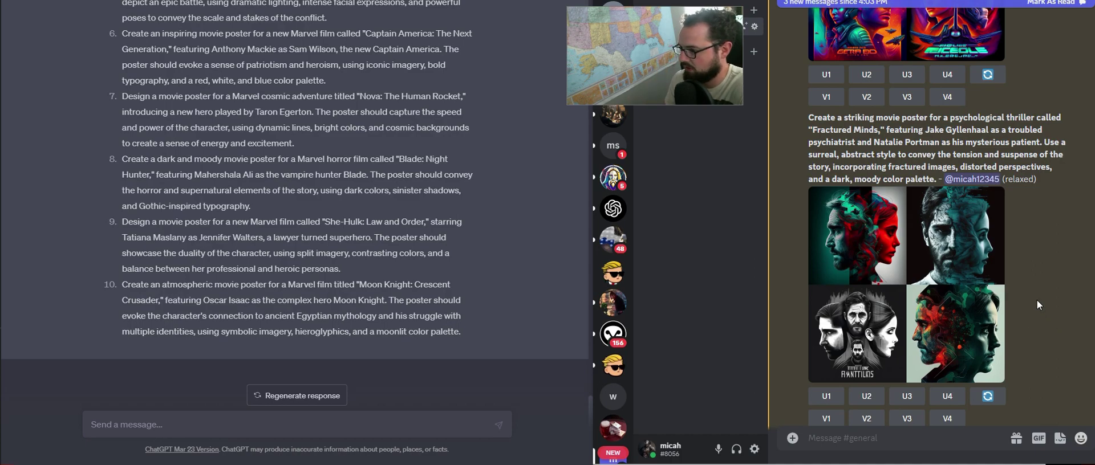
click(945, 291)
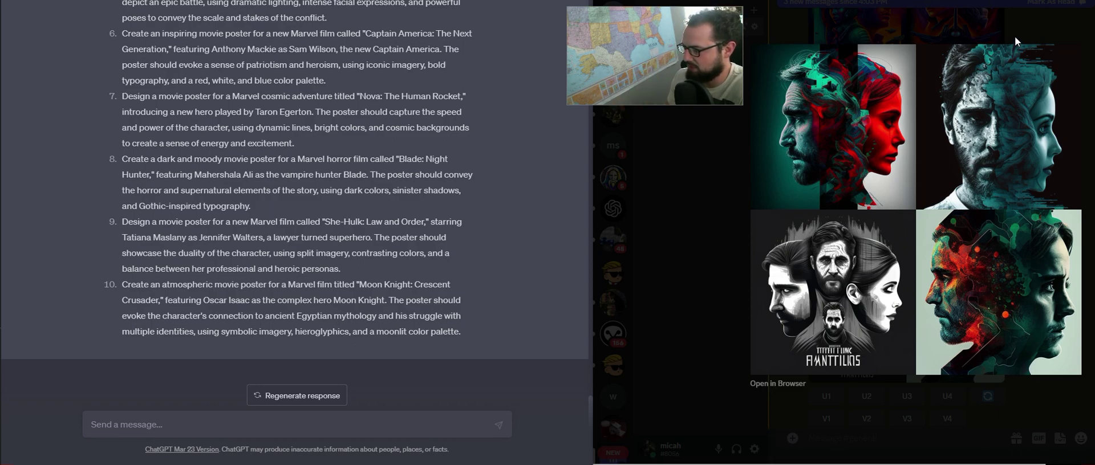
key(Escape)
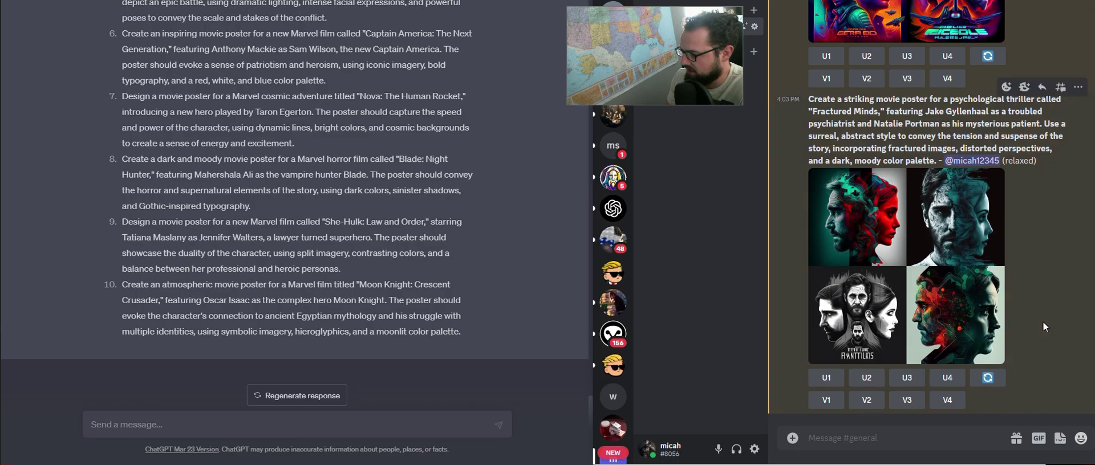
Review the Galactic Rebellion grid enlarged and upscale its third poster (U3)
scroll(1044, 320, up, 10)
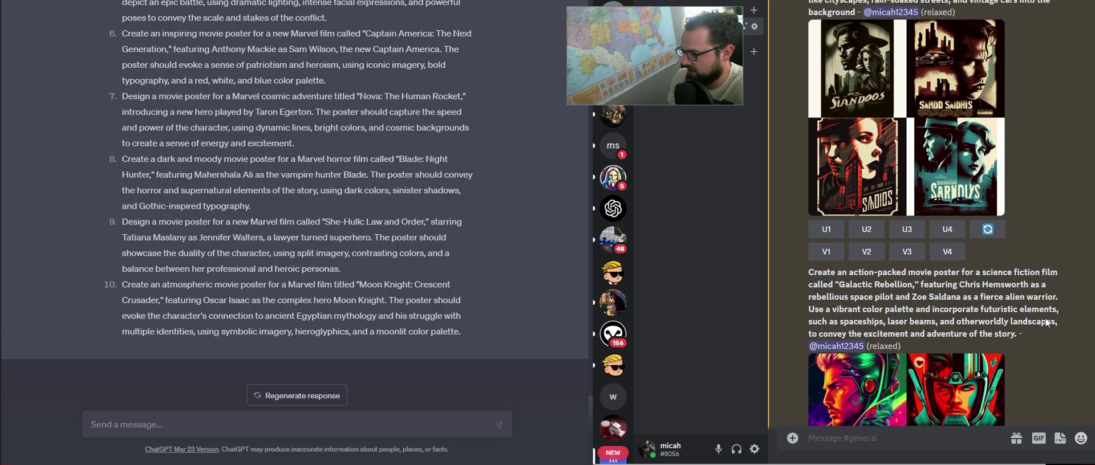
scroll(1045, 317, up, 10)
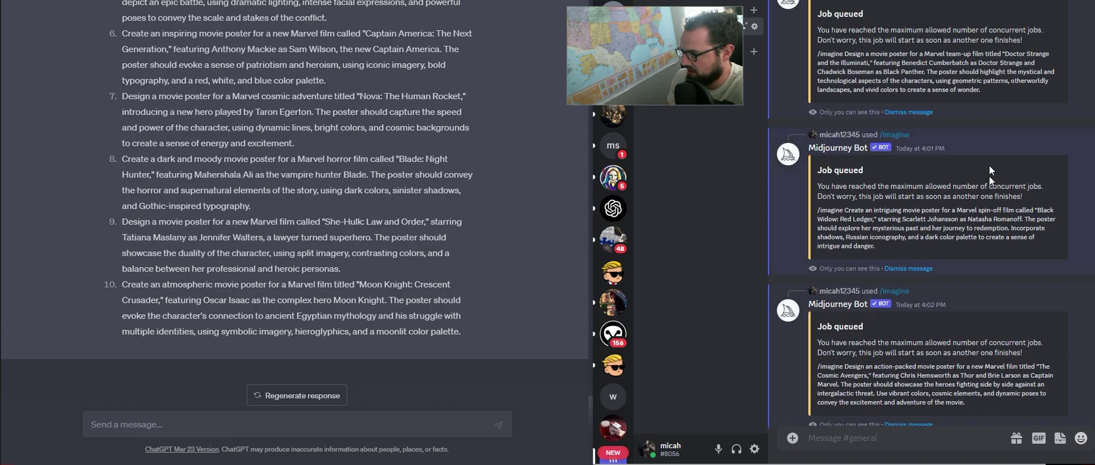
scroll(969, 177, up, 5)
scroll(957, 201, down, 5)
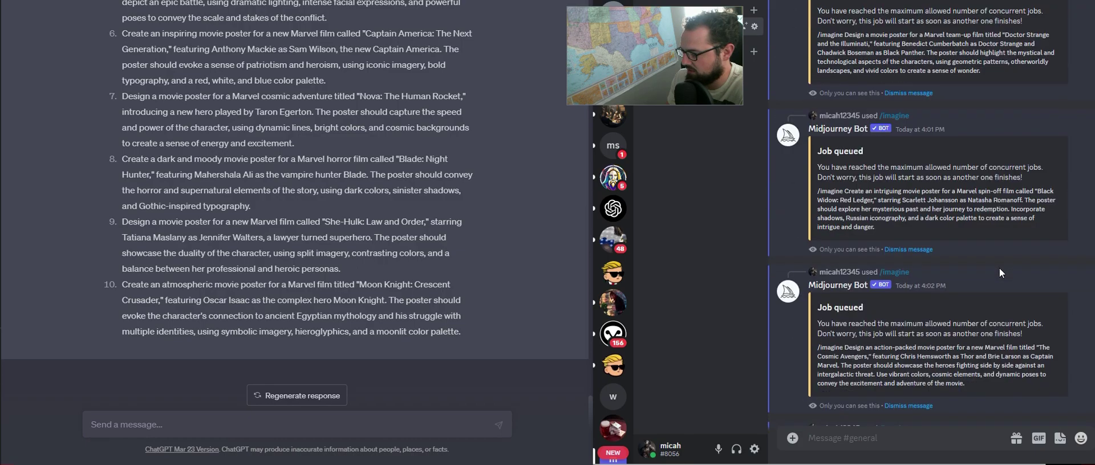
scroll(1000, 269, down, 6)
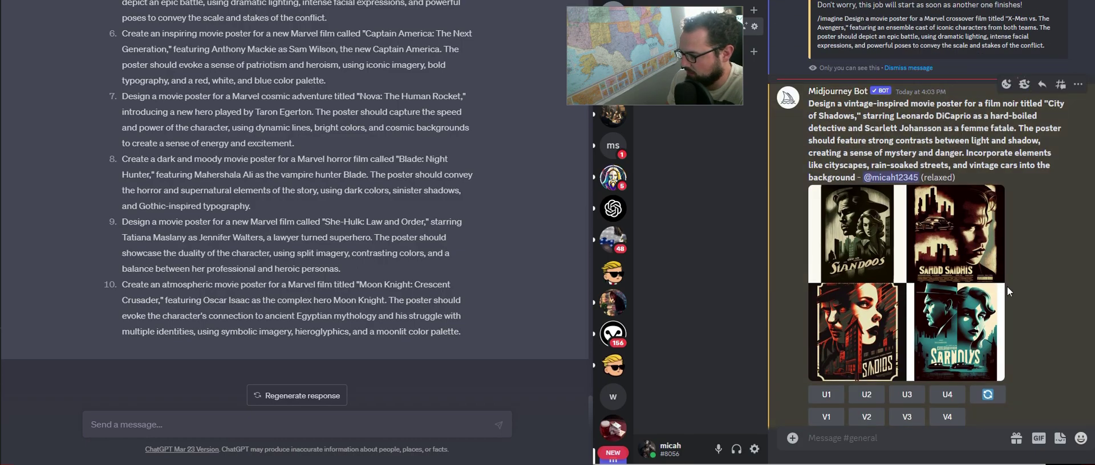
scroll(1007, 285, down, 8)
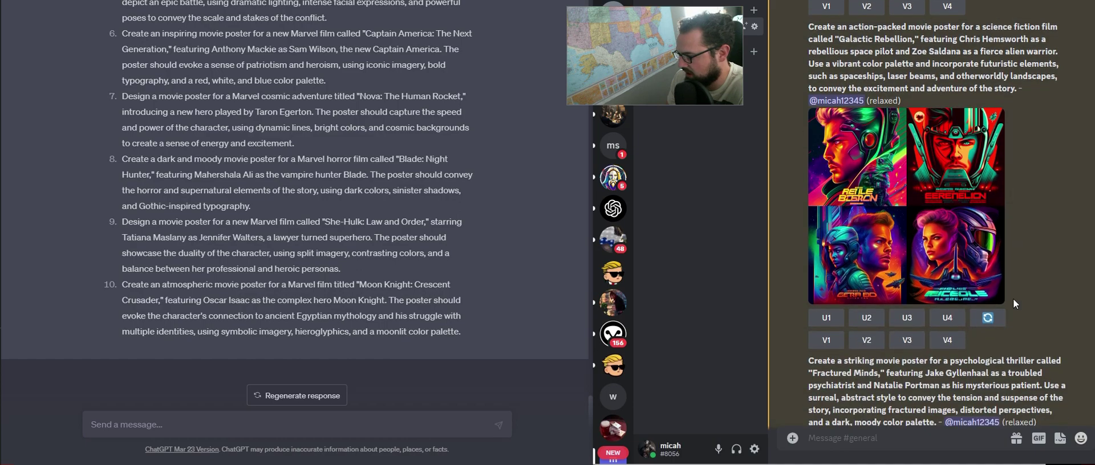
scroll(1013, 299, down, 5)
scroll(1029, 288, up, 3)
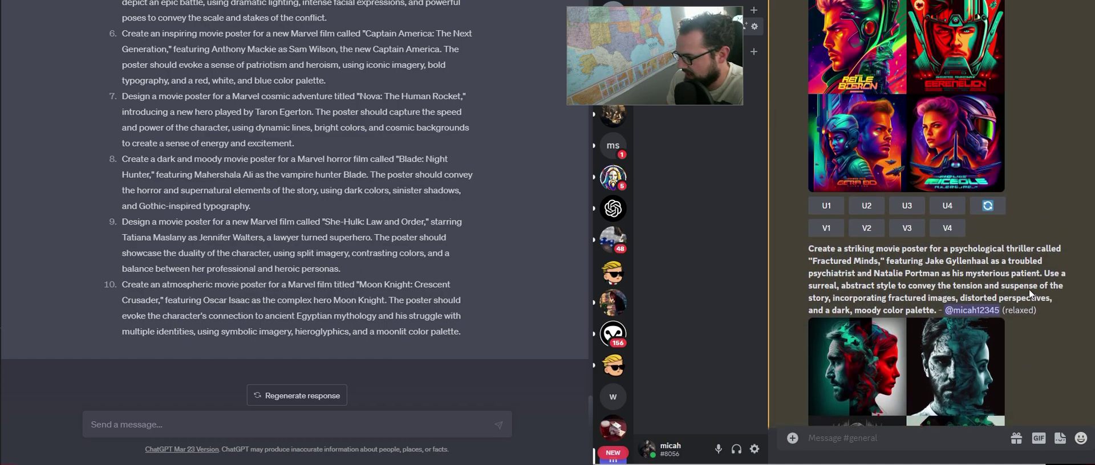
click(932, 125)
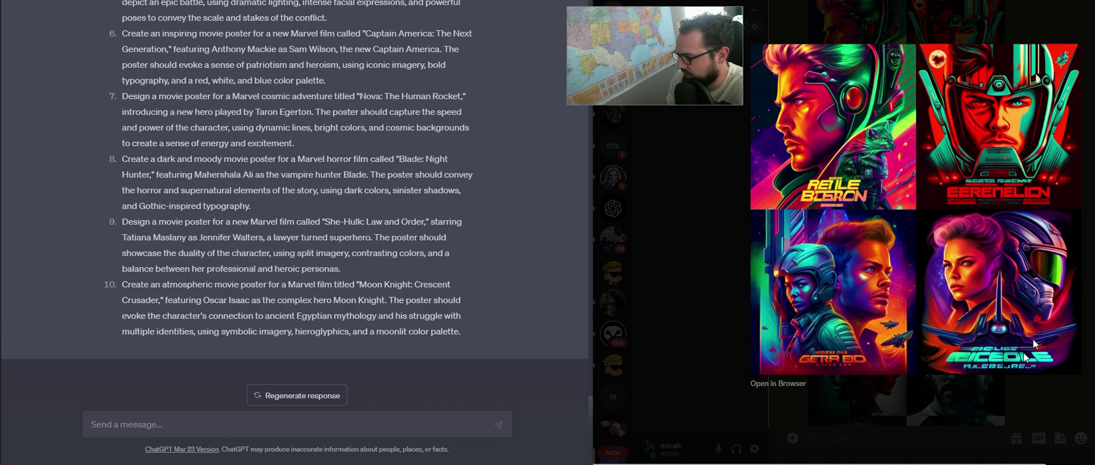
click(1088, 283)
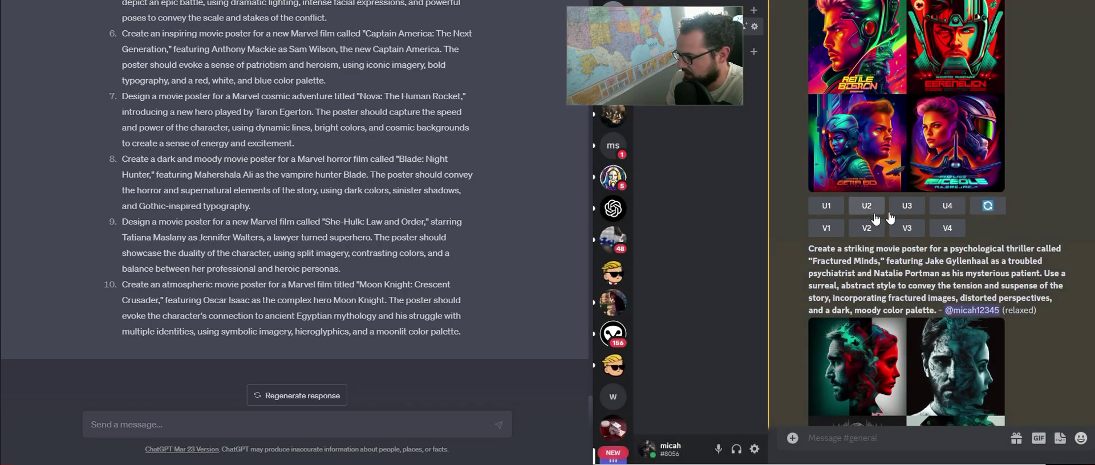
click(907, 207)
Upscale the first City of Shadows poster (U1) and re-inspect the Fractured Minds grid
scroll(913, 222, up, 3)
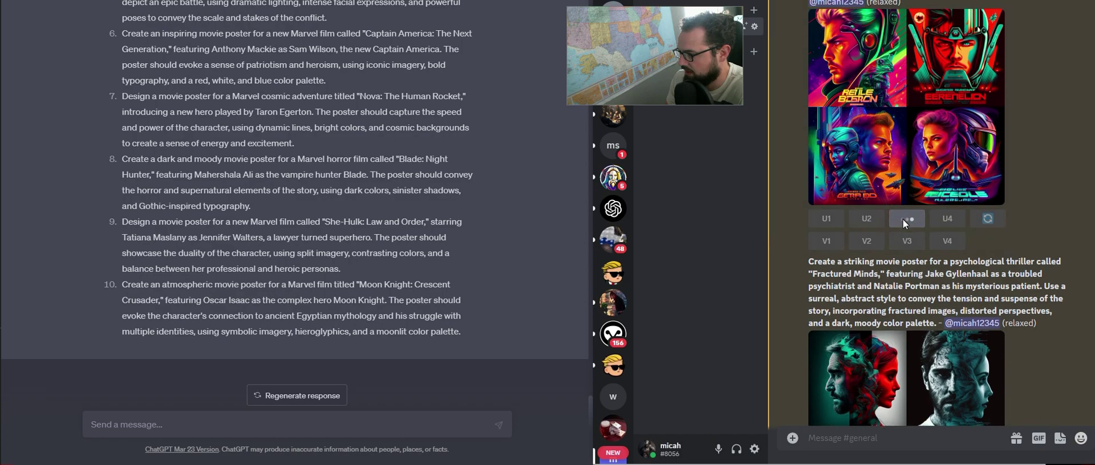
scroll(1032, 241, up, 4)
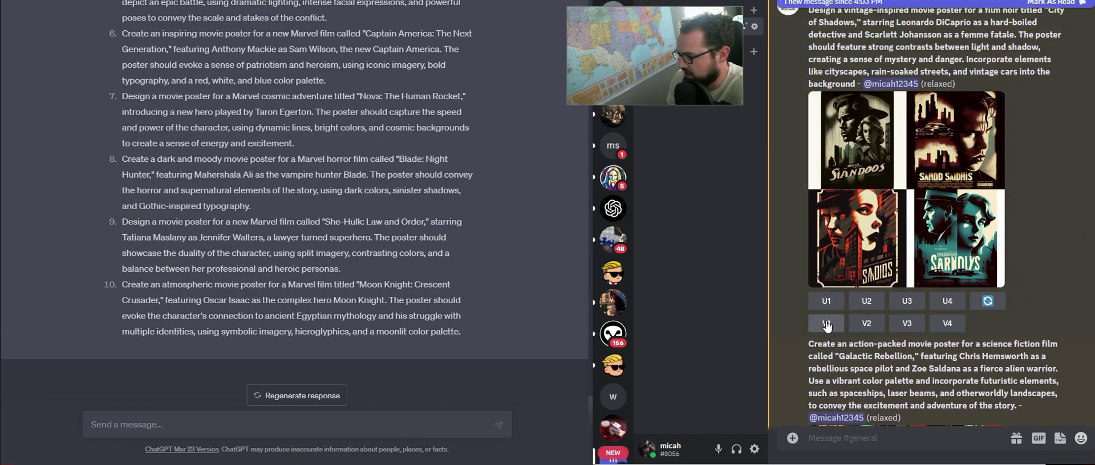
click(826, 300)
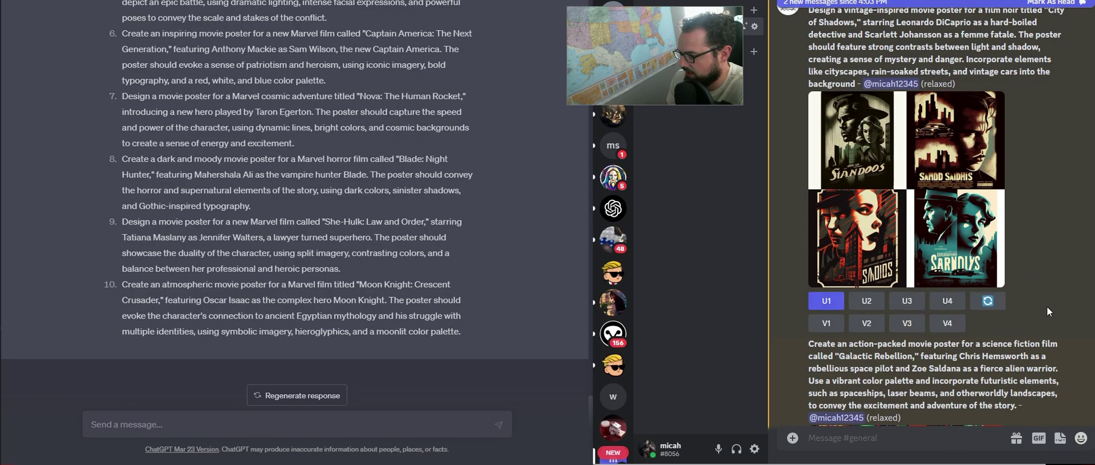
scroll(1052, 329, down, 6)
scroll(1058, 343, down, 3)
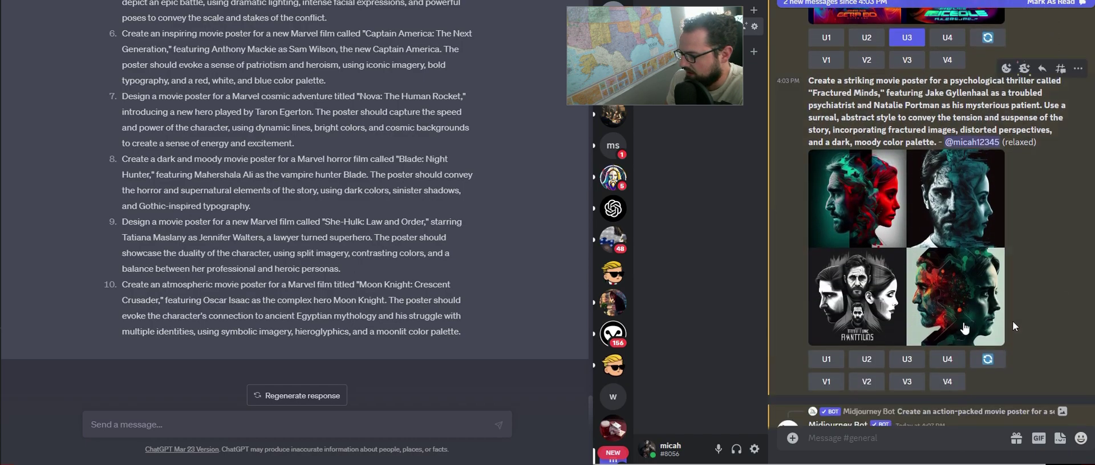
click(902, 267)
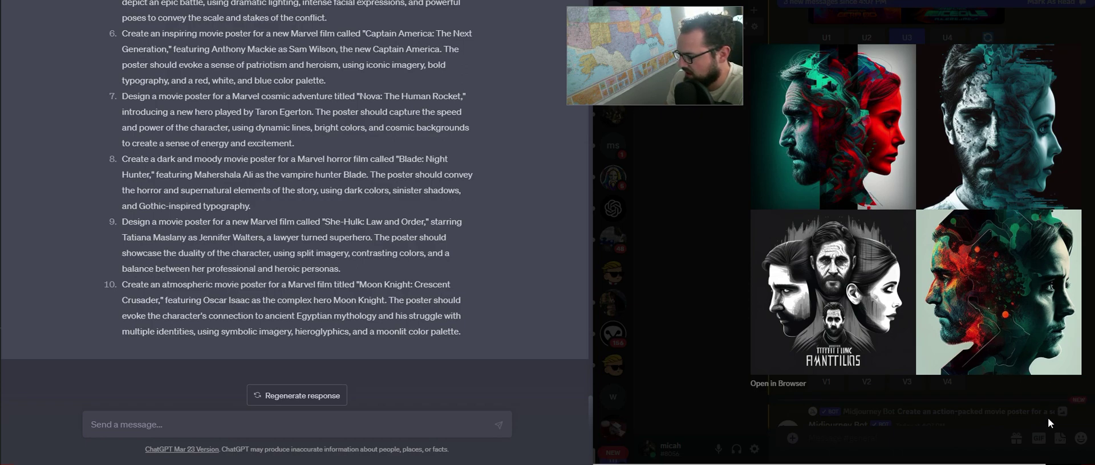
click(1048, 387)
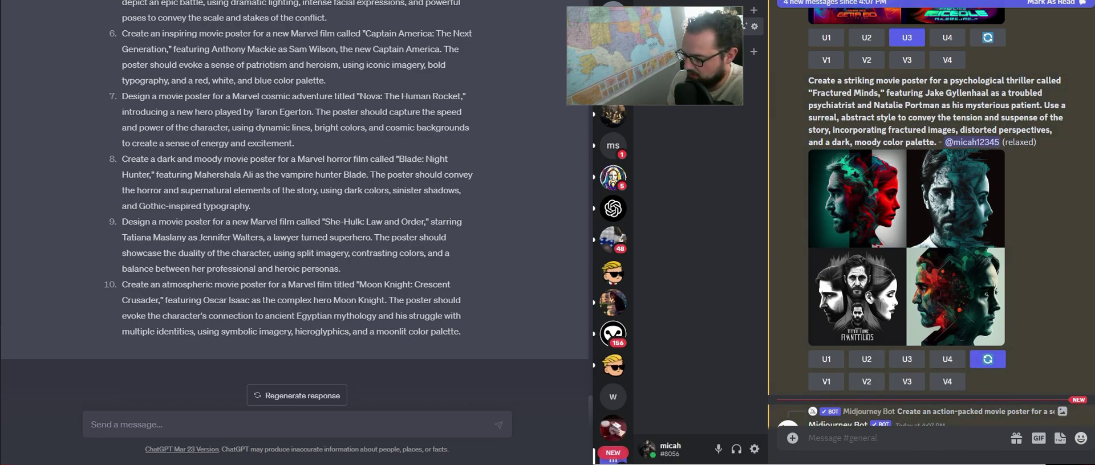
scroll(962, 307, down, 5)
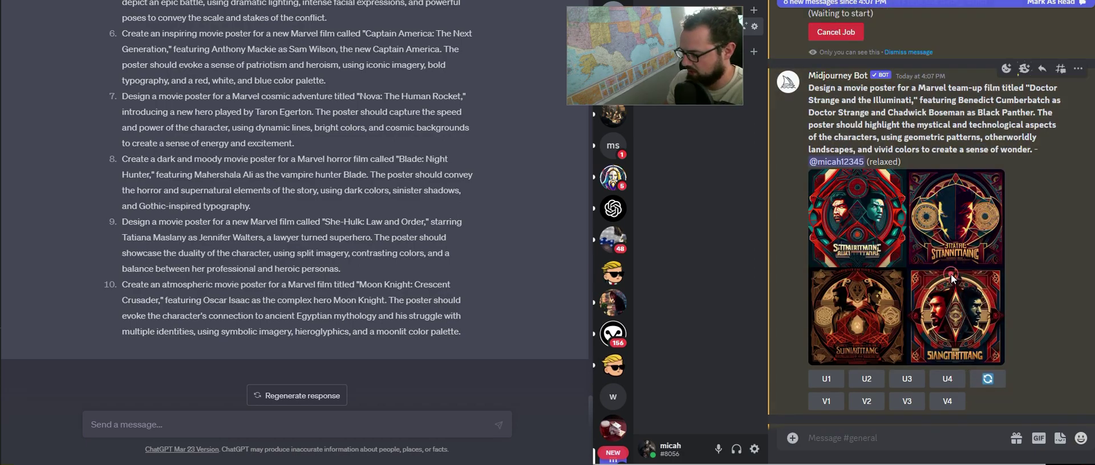
Inspect the Doctor Strange and the Illuminati grid enlarged twice, then request a reroll
click(948, 280)
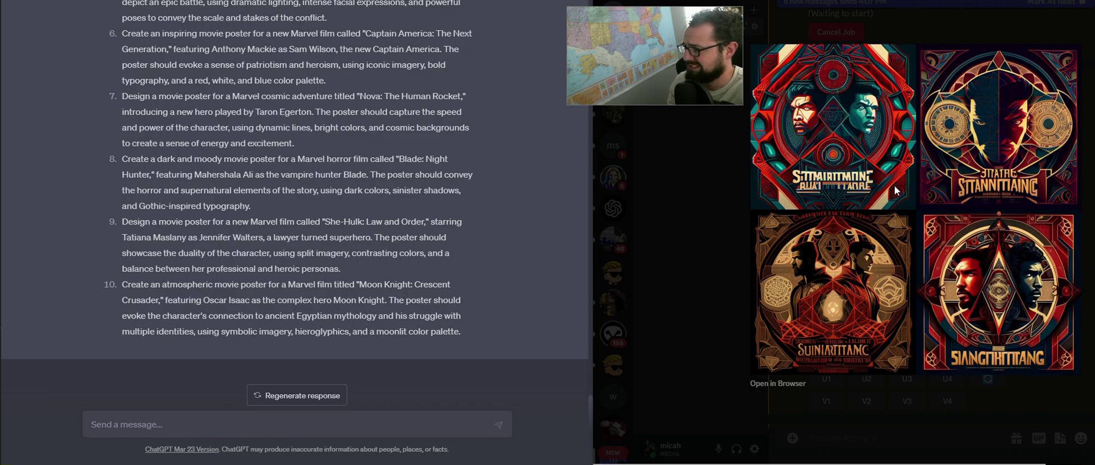
click(1083, 216)
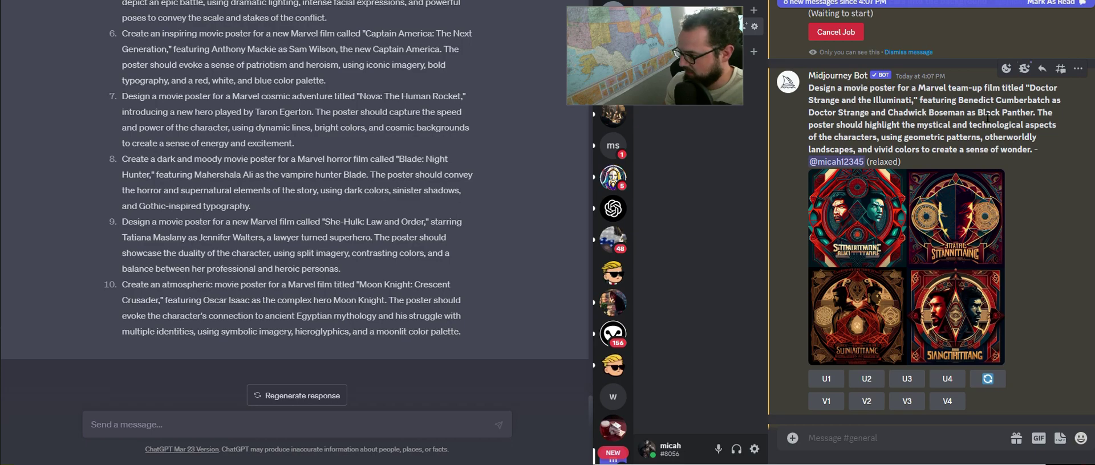
click(939, 250)
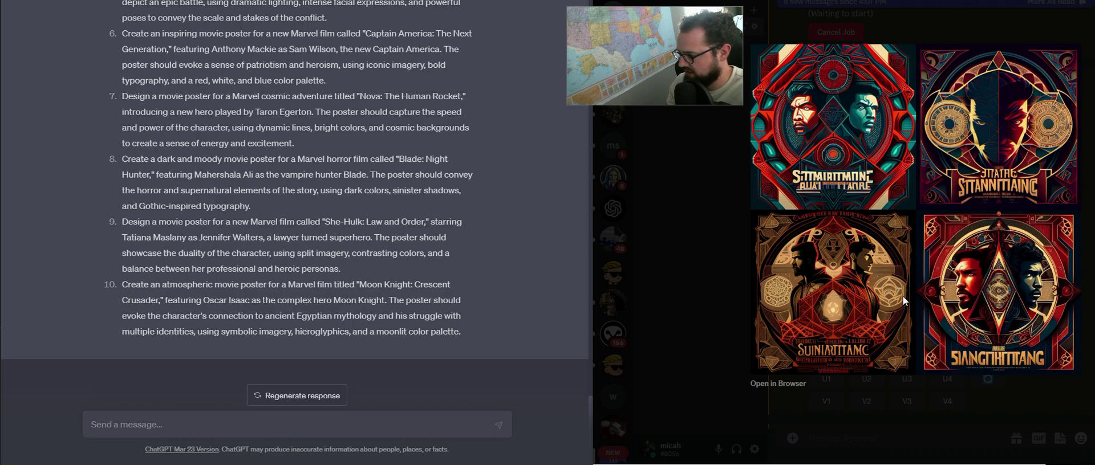
click(1048, 397)
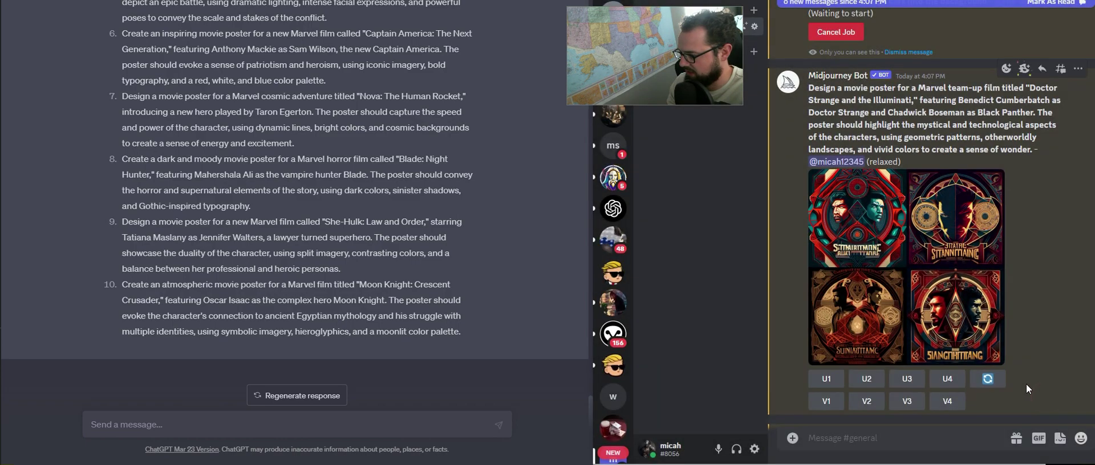
click(992, 381)
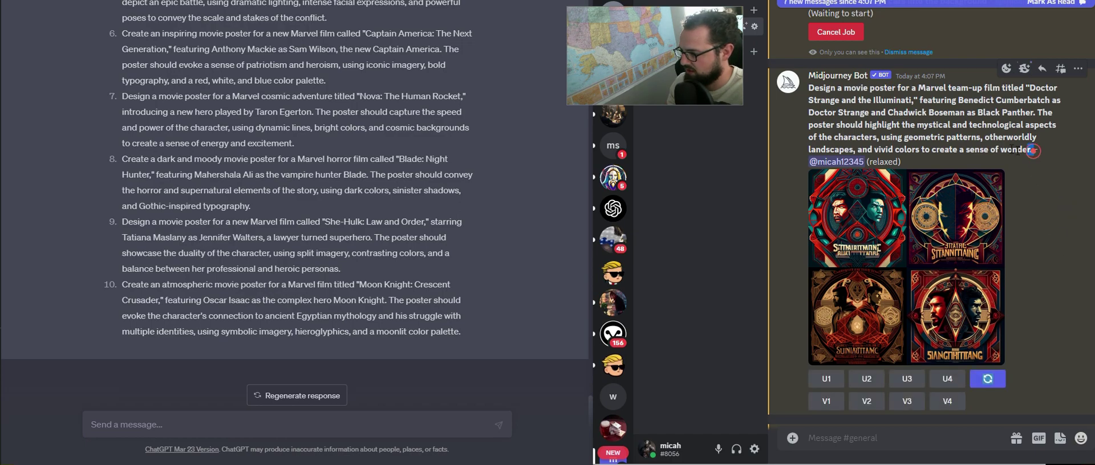
Send ChatGPT the Doctor Strange prompt, noting the actors were missing: 'can you fix this by adding more detail?'
drag(1033, 150, 807, 88)
key(ctrl+c)
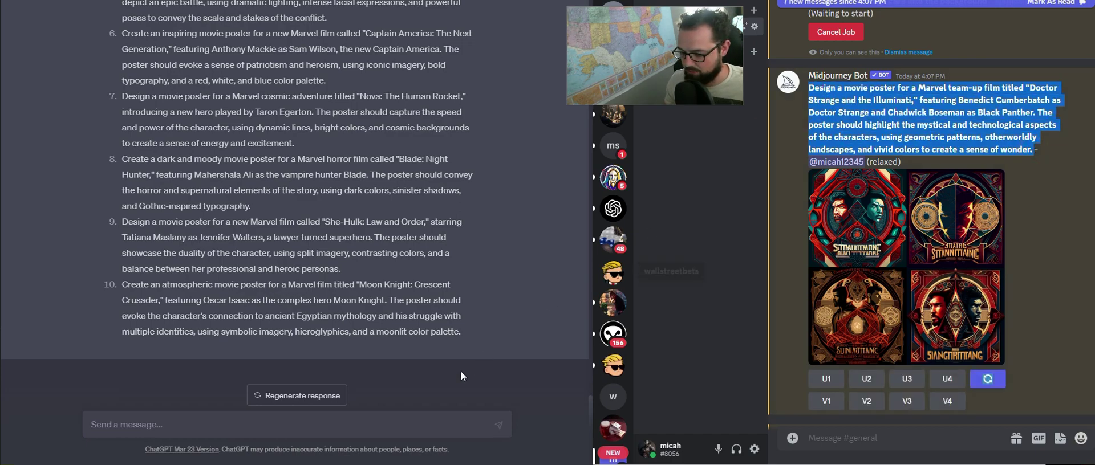
click(369, 423)
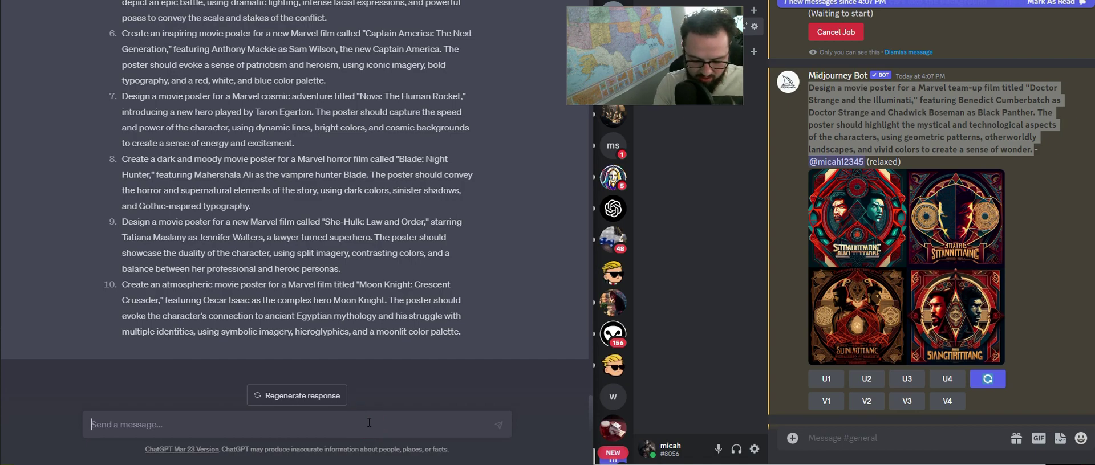
text(This promp)
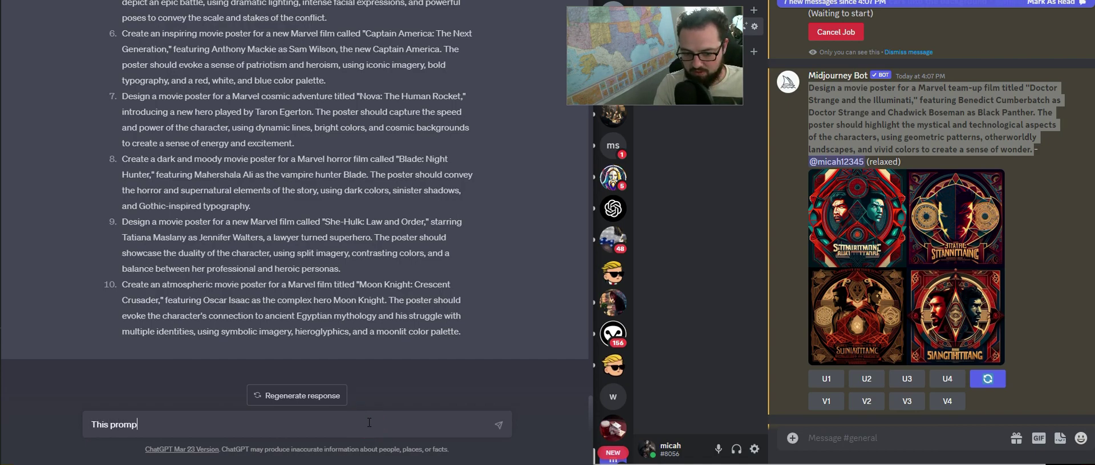
text(t did not cle)
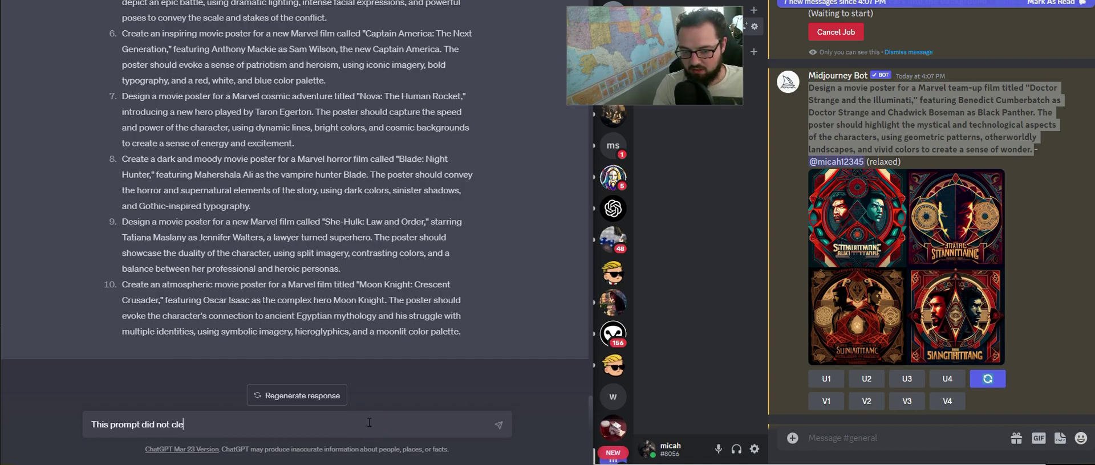
text(arly depict)
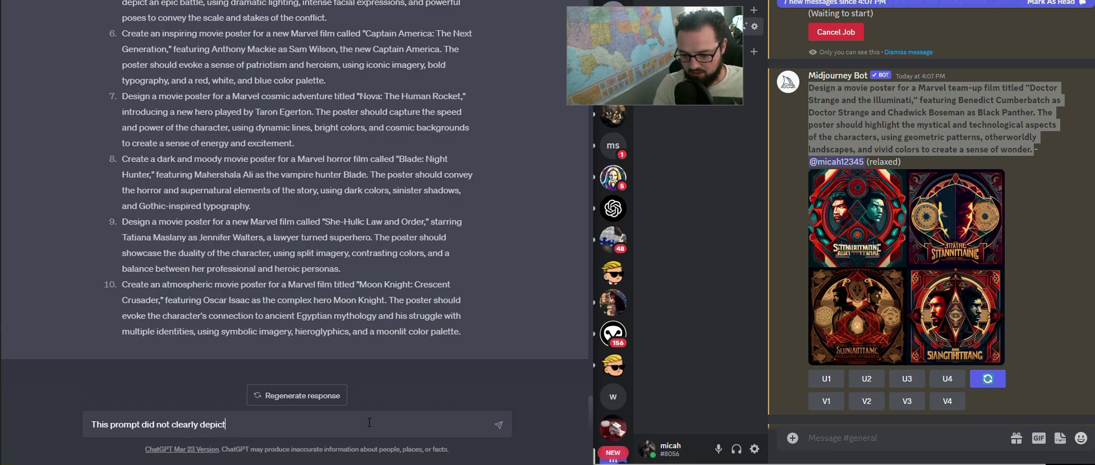
text( either of the actors requr)
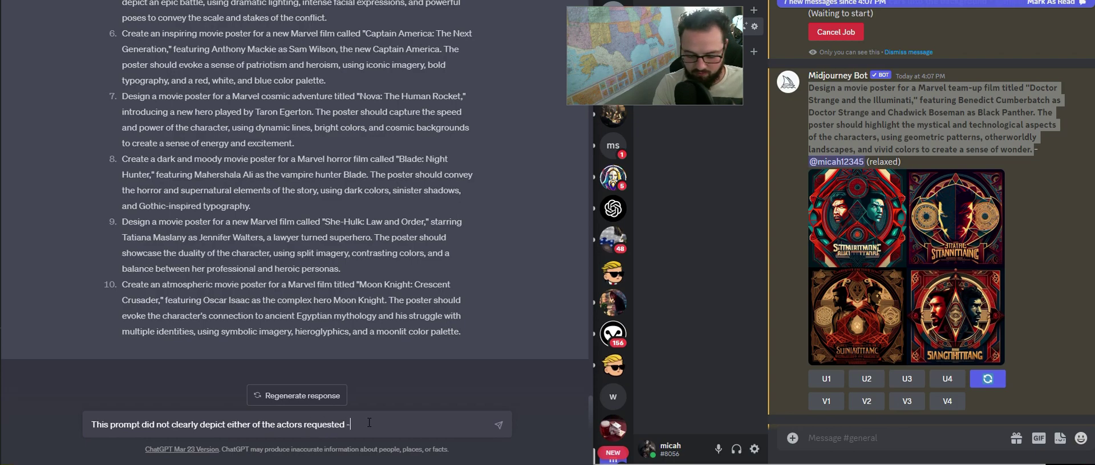
key(ctrl+v)
key(shift+Return)
key(shift+Return)
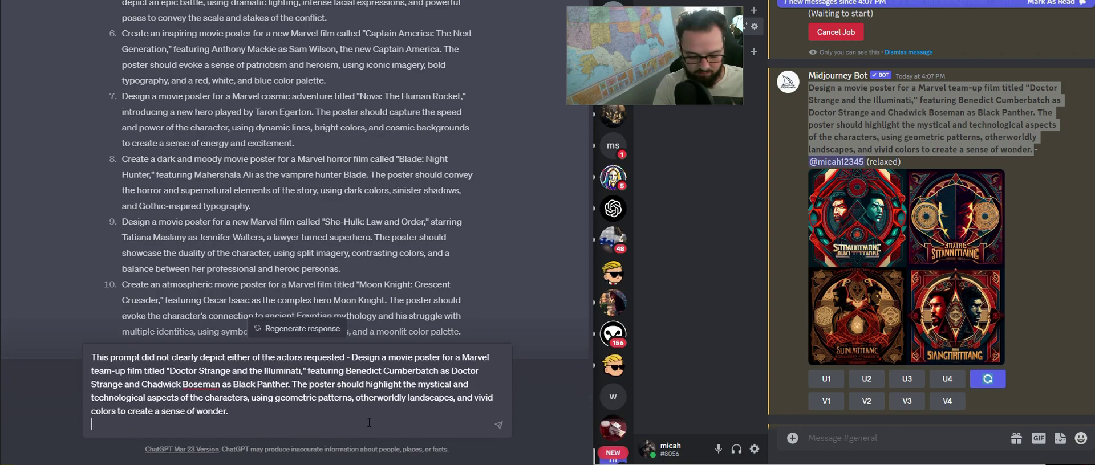
text(can you fix)
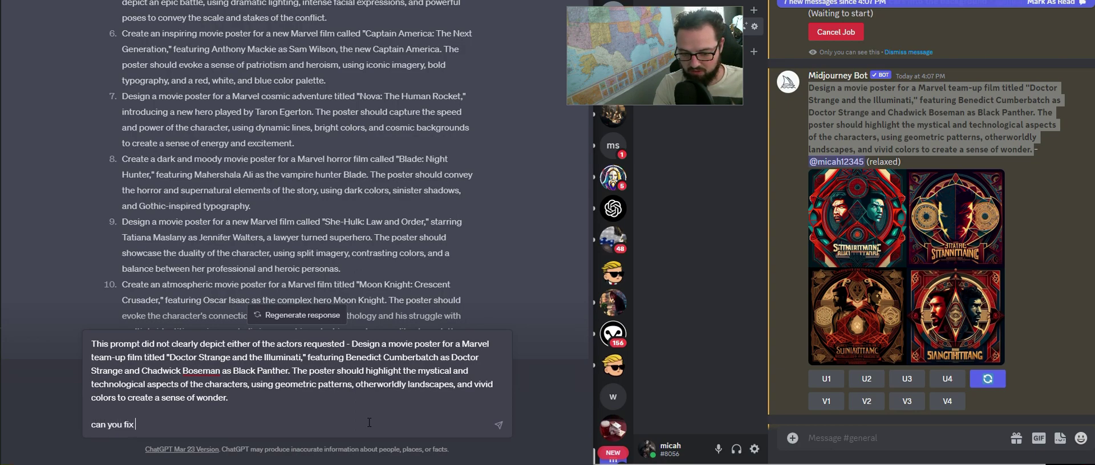
text( this by adding mor)
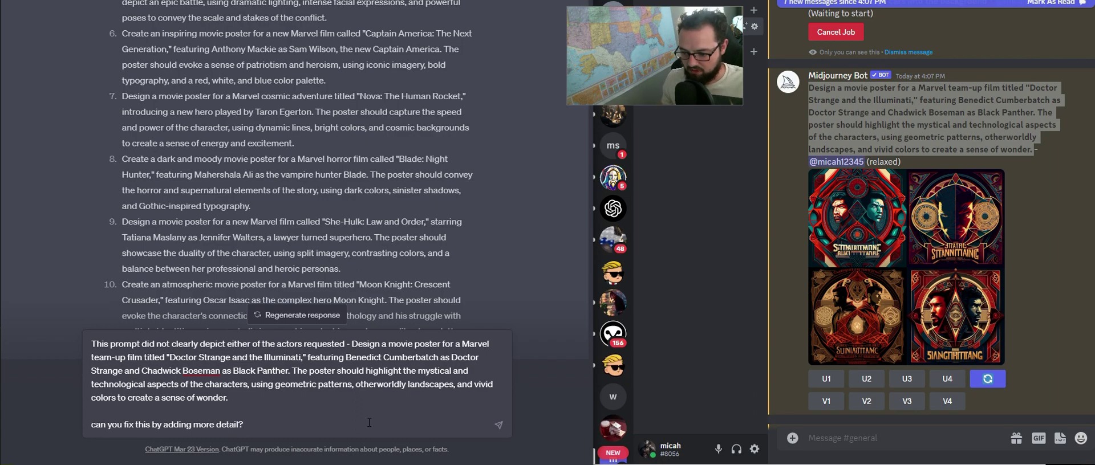
text(e detail?)
click(496, 424)
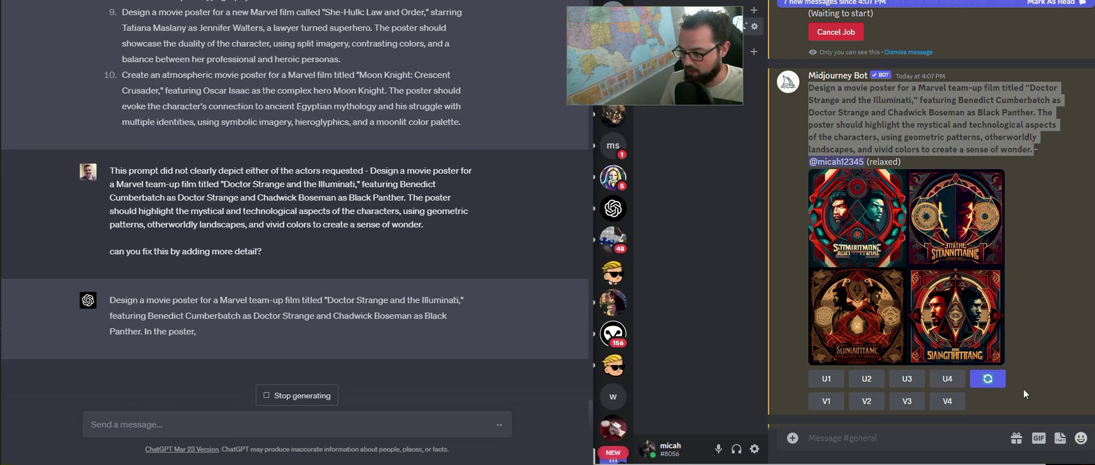
scroll(1023, 389, down, 1)
scroll(1023, 389, down, 6)
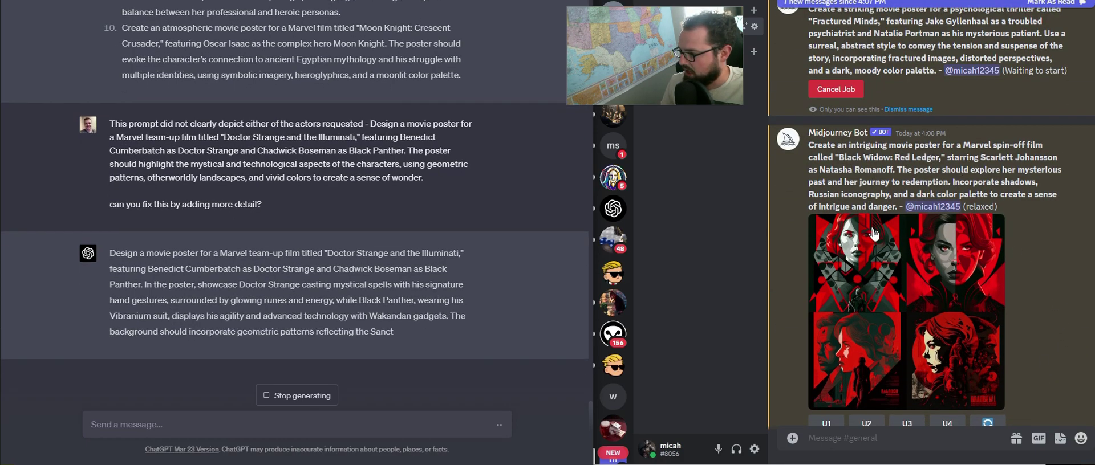
Preview the Black Widow: Red Ledger grid, then request V2 variations and a re-roll
click(946, 266)
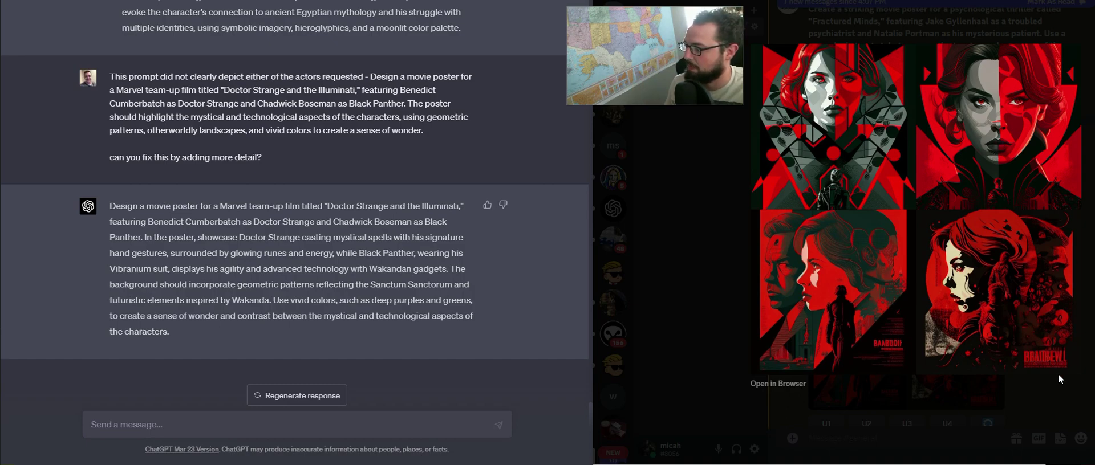
click(1057, 389)
scroll(971, 359, down, 2)
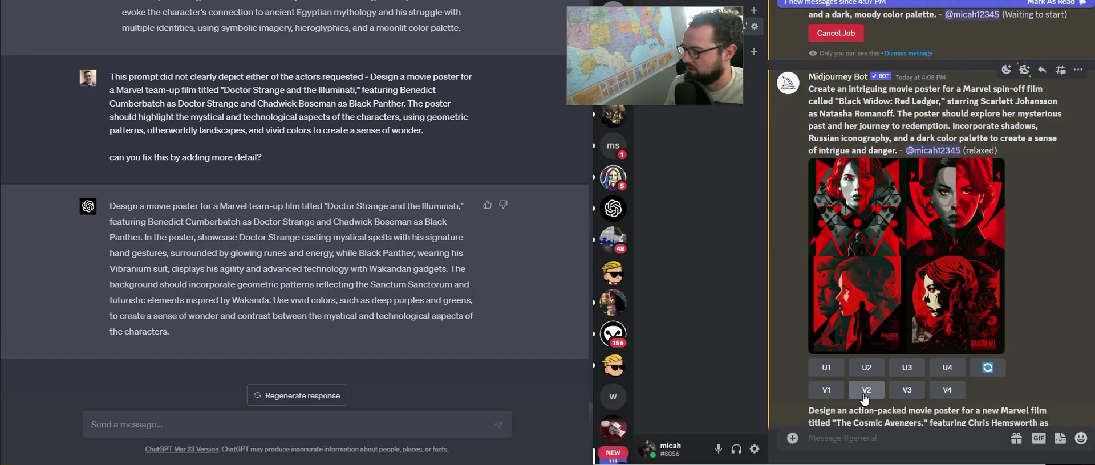
click(868, 392)
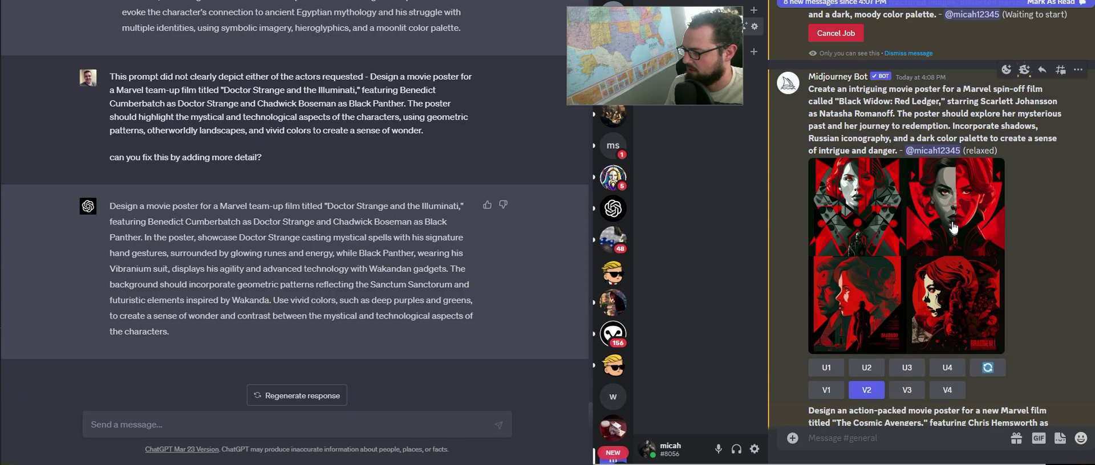
click(988, 368)
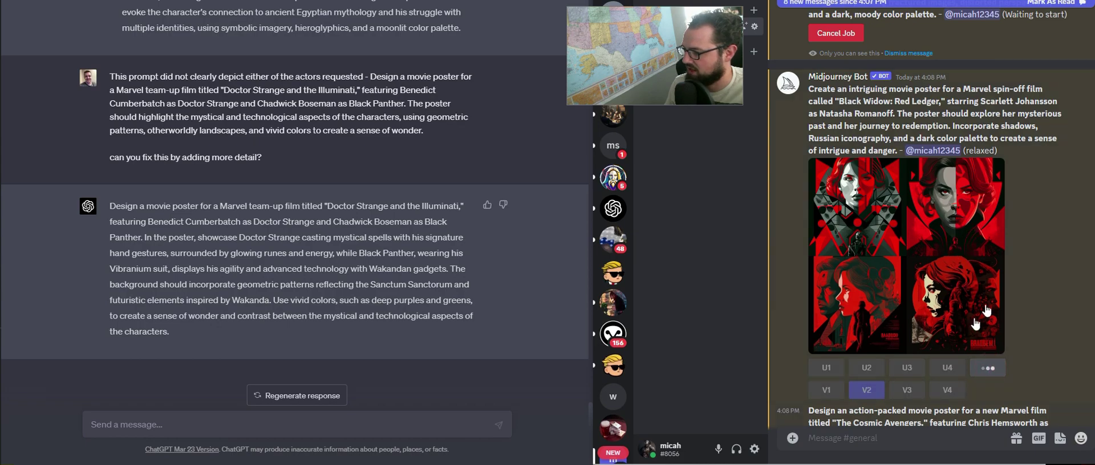
scroll(1011, 308, down, 3)
scroll(1010, 304, down, 5)
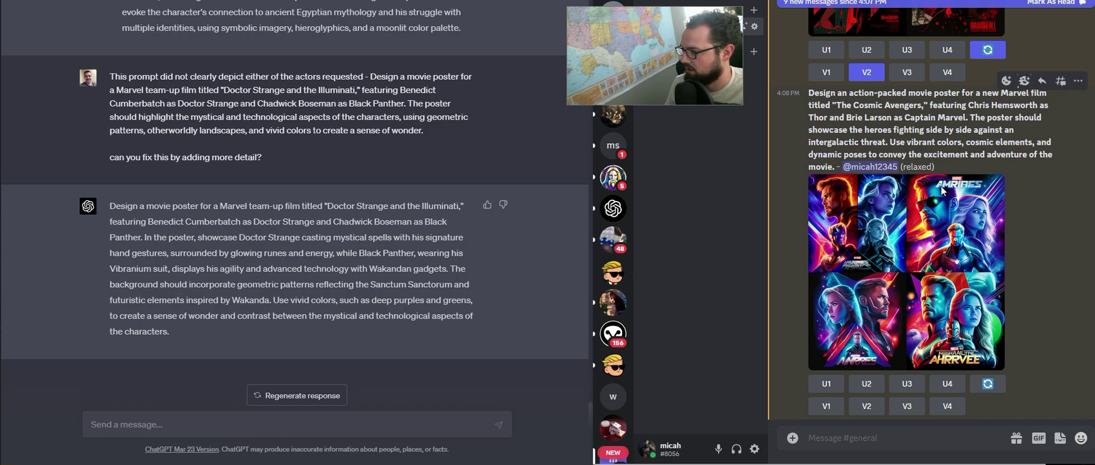
Preview The Cosmic Avengers grid, then upscale its third poster (U3) and re-roll the prompt
click(944, 284)
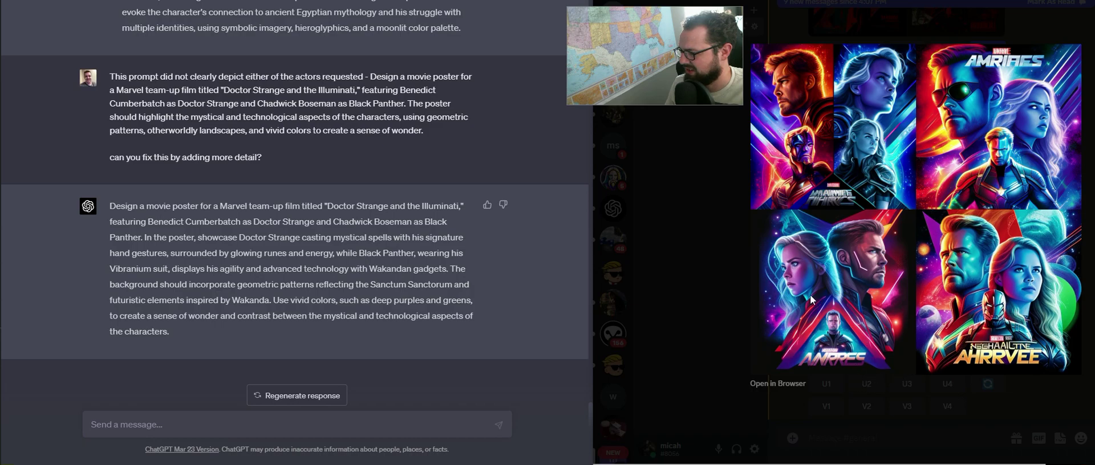
click(920, 388)
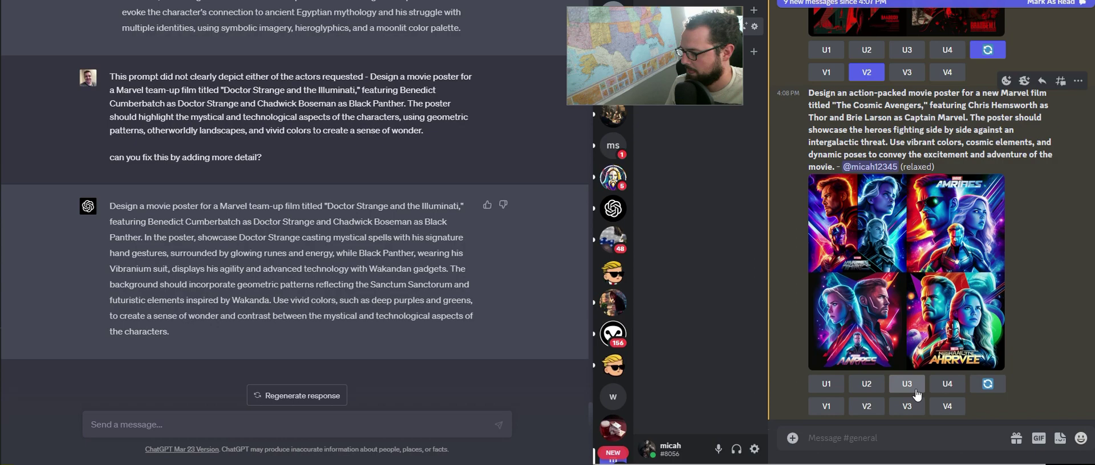
click(917, 394)
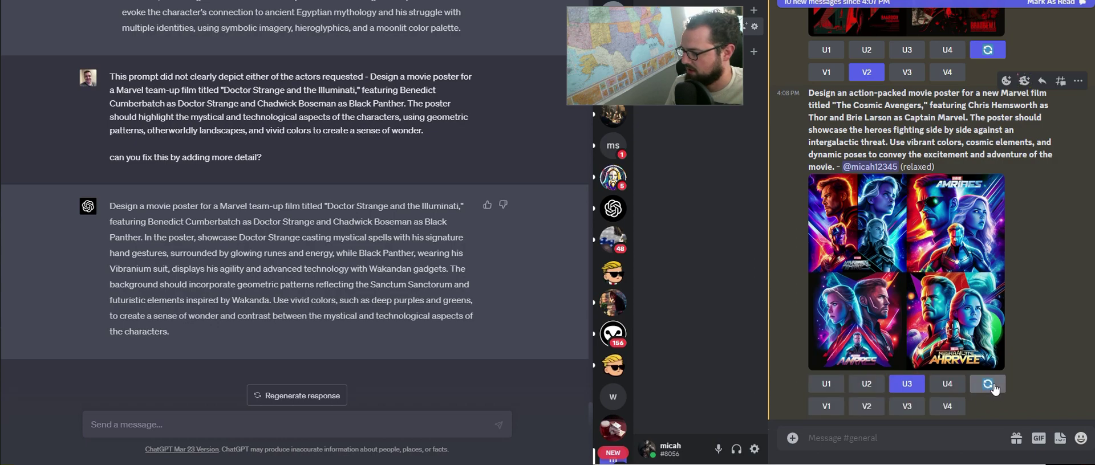
click(990, 205)
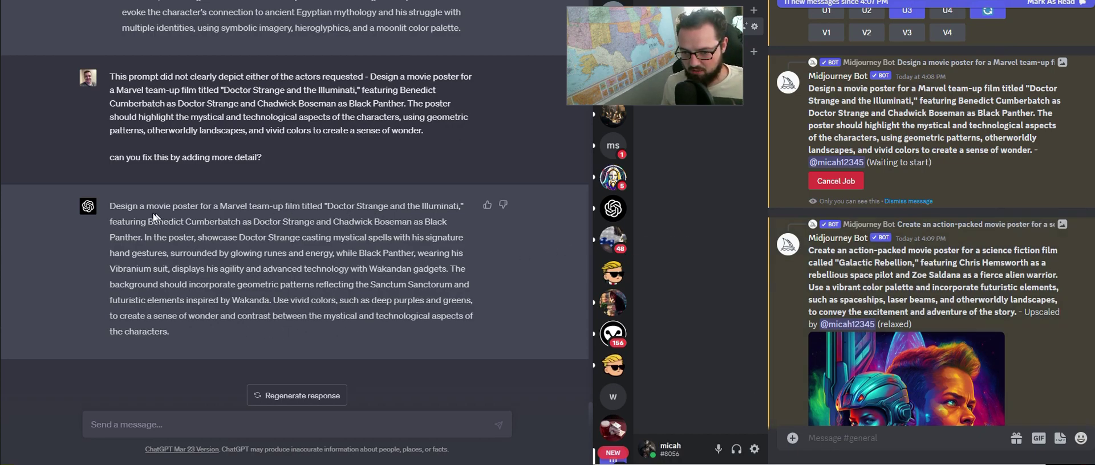
Paste ChatGPT's revised, more detailed Doctor Strange and the Illuminati prompt into /imagine and submit it
drag(112, 205, 171, 333)
key(ctrl+c)
click(895, 439)
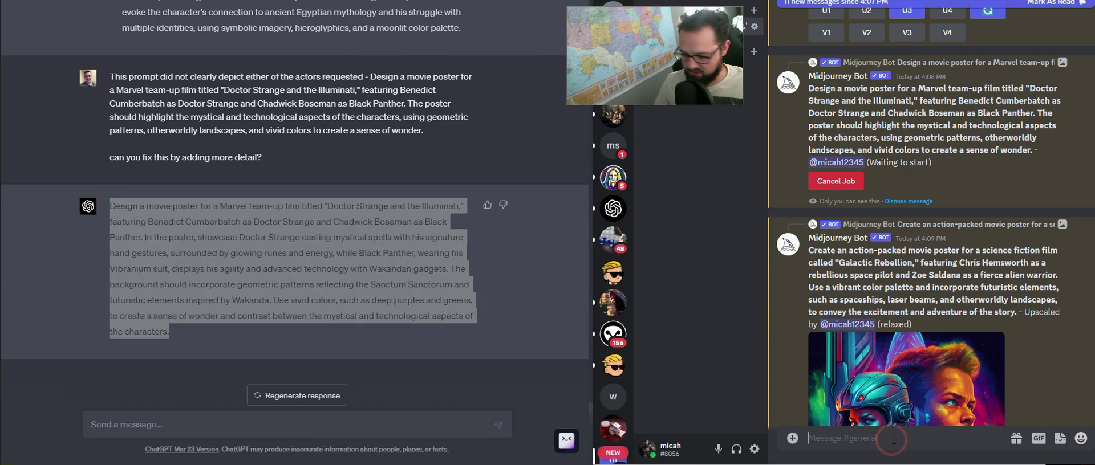
text(/imagine)
key(ctrl+v)
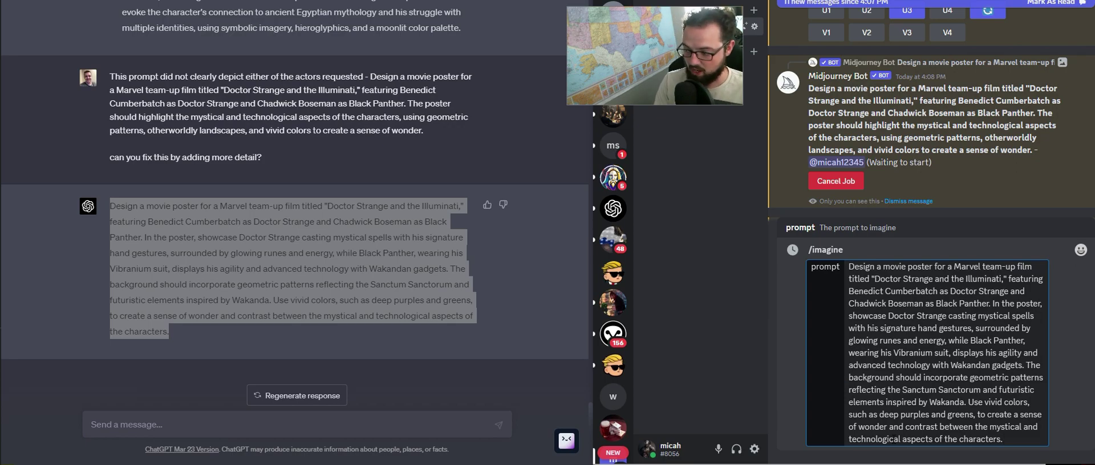
key(Return)
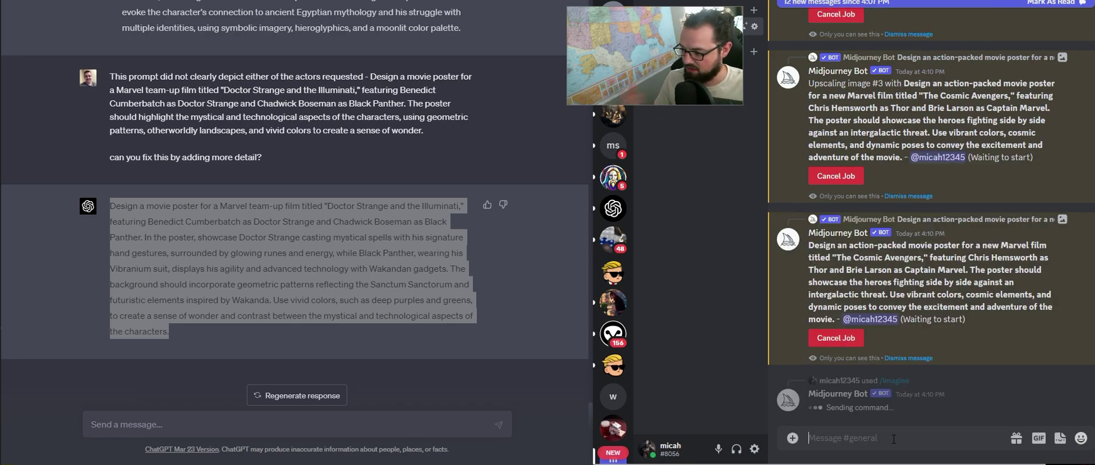
scroll(983, 237, up, 5)
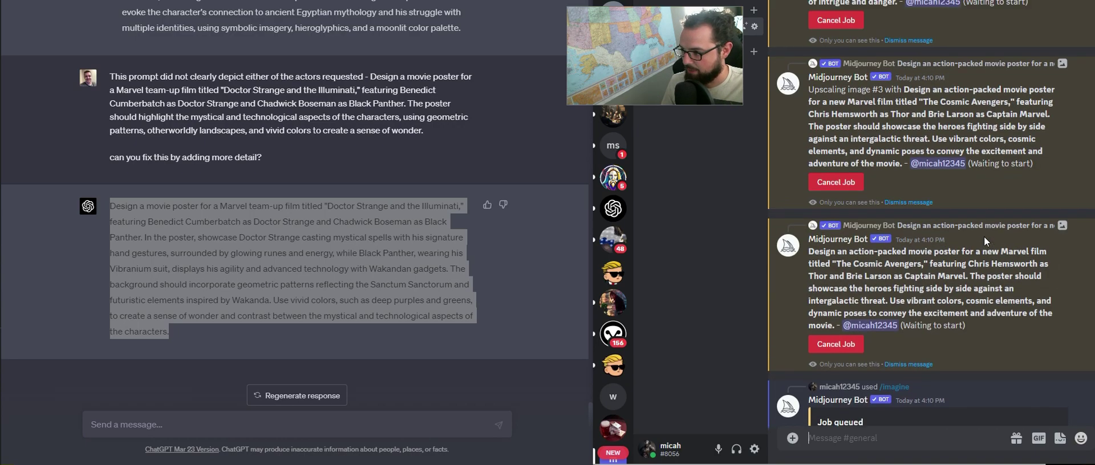
scroll(984, 236, up, 6)
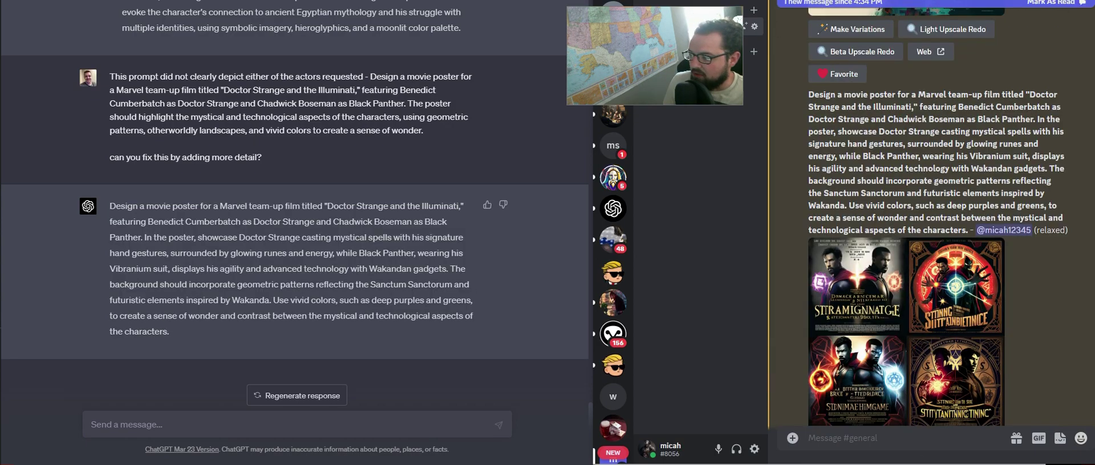
View the new Doctor Strange and the Illuminati poster grid enlarged, then close it
click(857, 295)
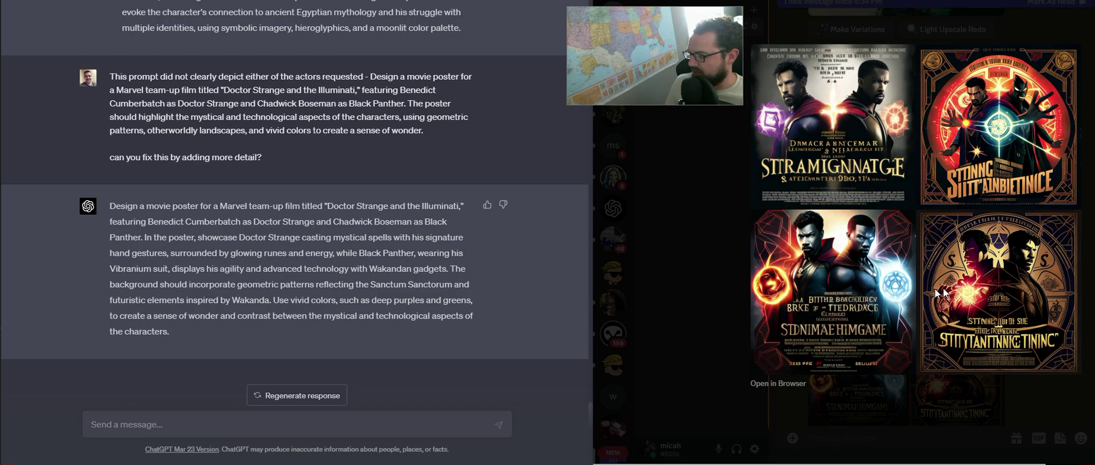
click(979, 33)
scroll(978, 299, up, 5)
Inspect the upscaled Fractured Minds portrait twice, then enlarge the X-Men vs. The Avengers grid
click(961, 220)
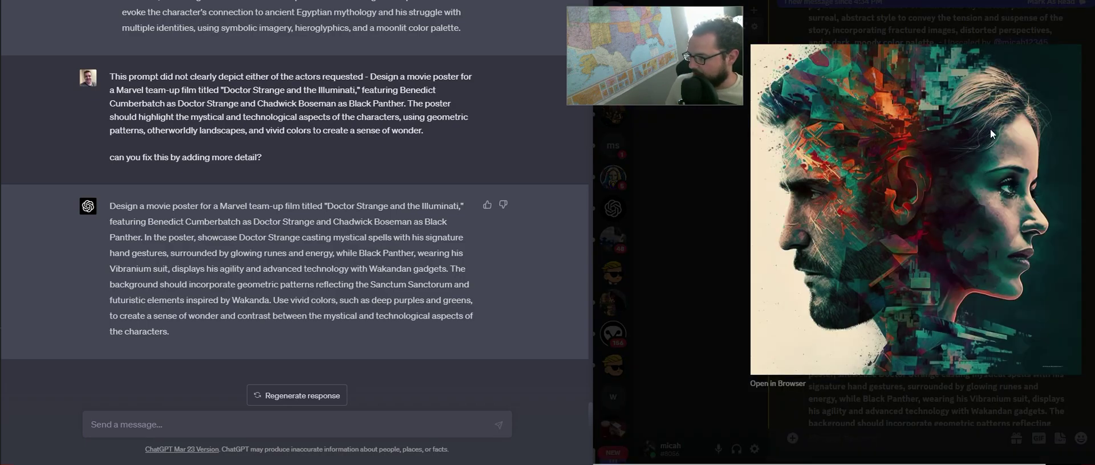
click(1020, 29)
scroll(1018, 201, up, 5)
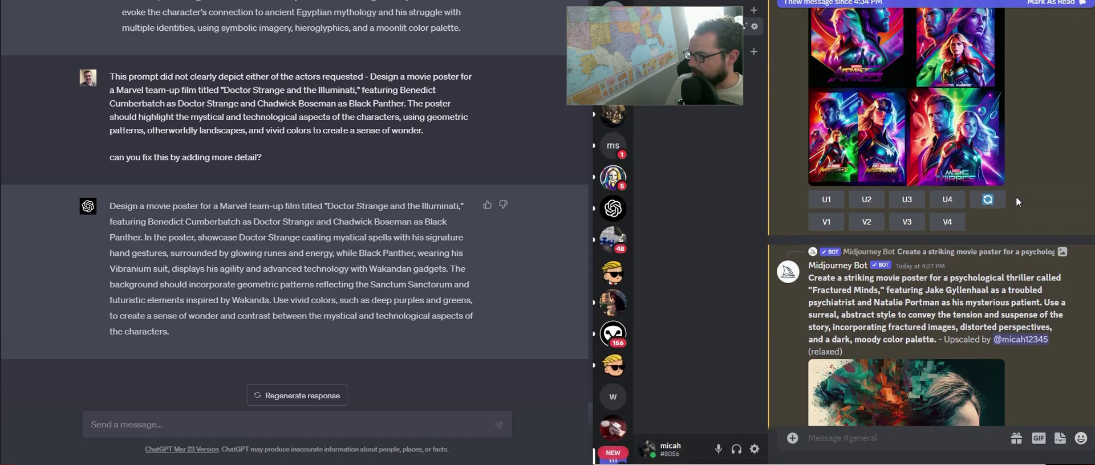
scroll(1027, 251, down, 3)
scroll(1029, 264, down, 2)
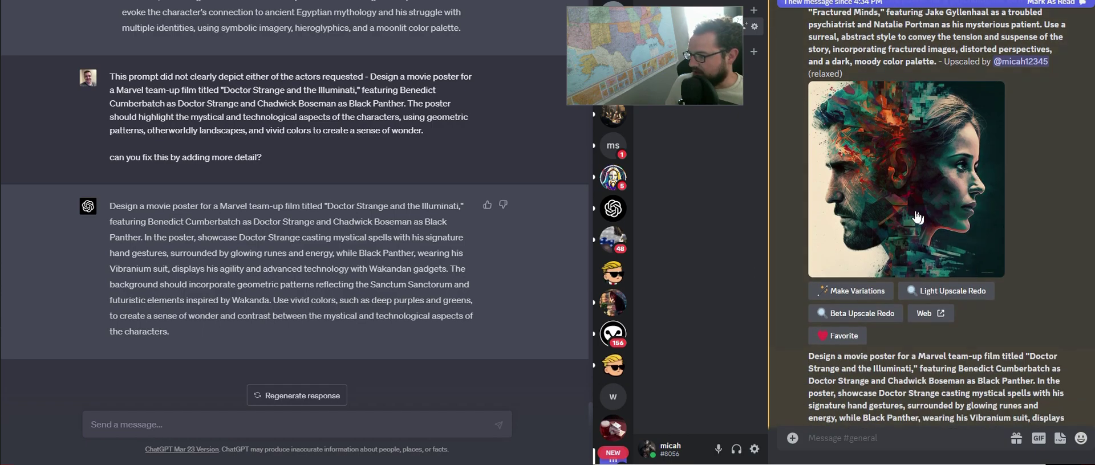
click(875, 166)
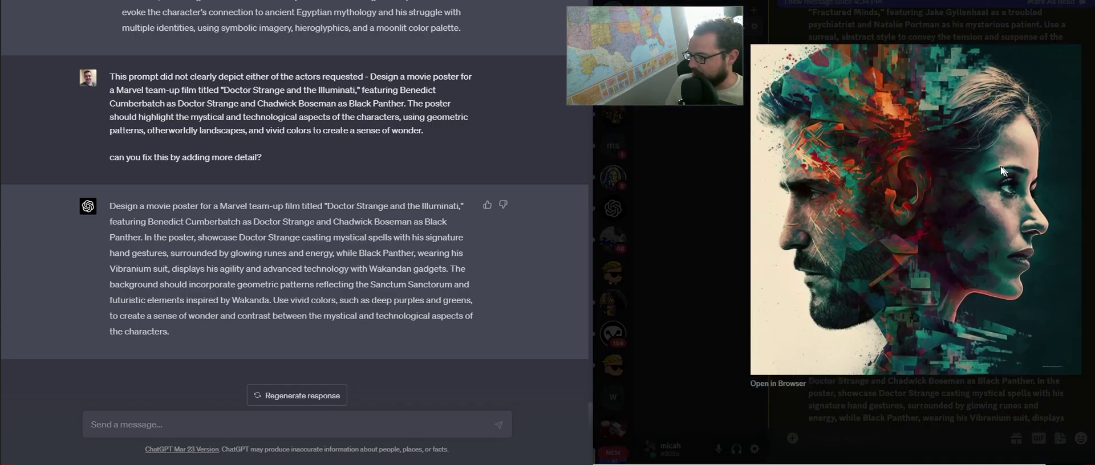
click(1085, 130)
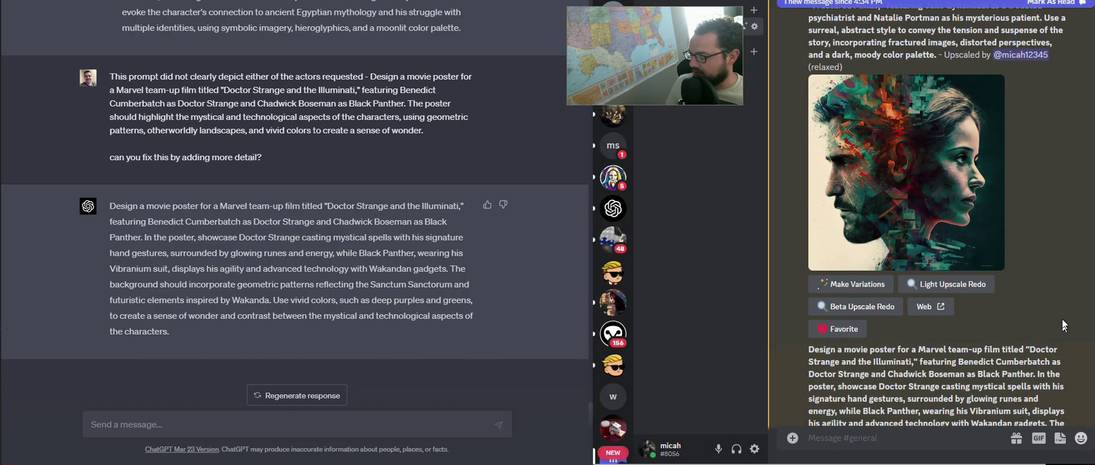
scroll(1061, 303, down, 8)
click(959, 303)
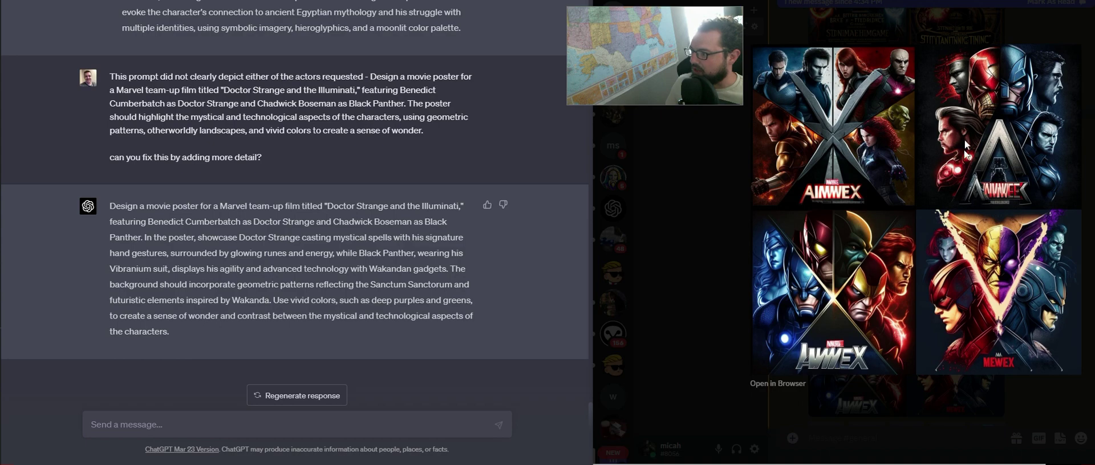
Request U2 upscale and V2 variations of the second X-Men vs. The Avengers poster
click(1087, 266)
scroll(989, 321, down, 2)
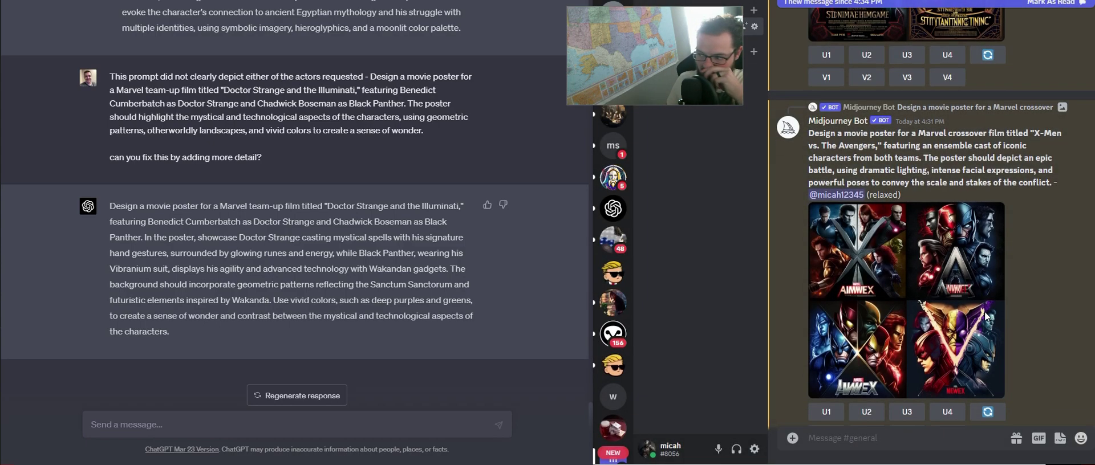
click(861, 375)
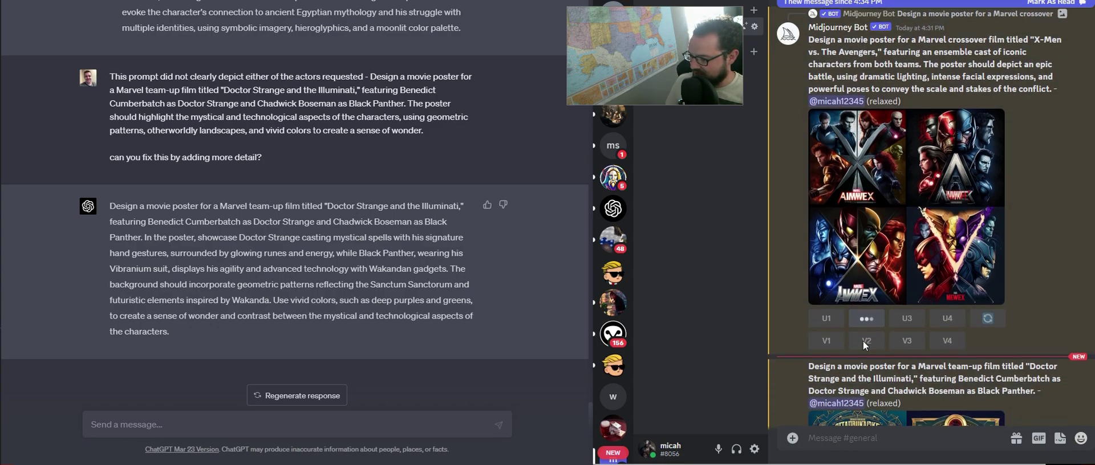
click(868, 314)
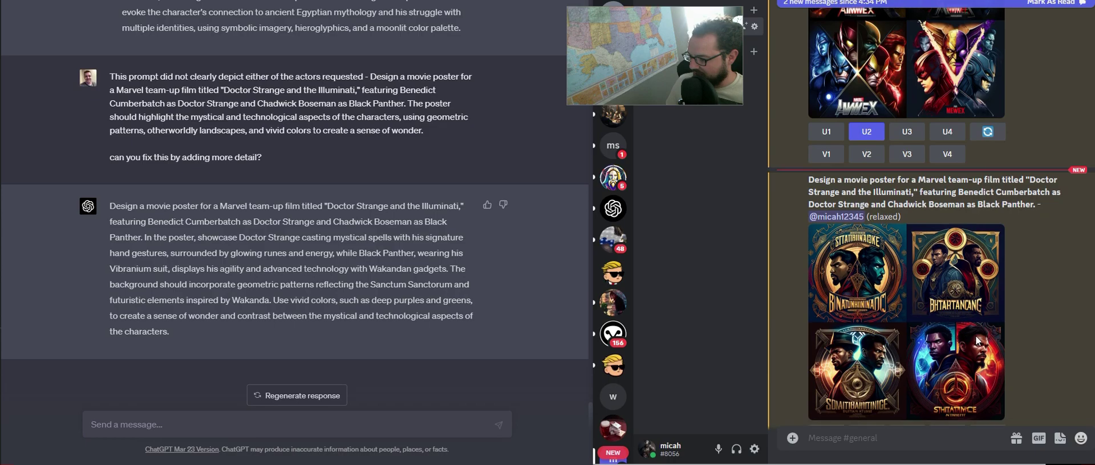
scroll(936, 336, down, 5)
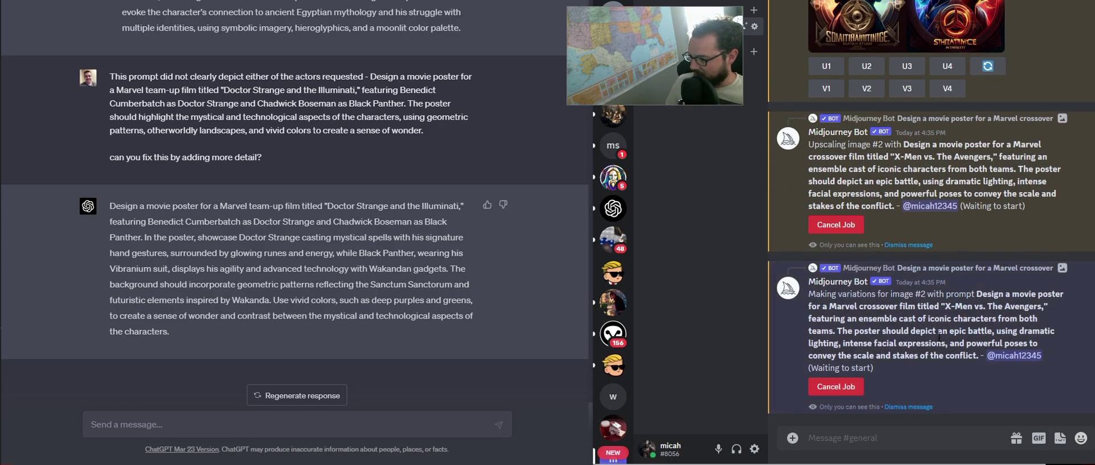
scroll(939, 333, up, 5)
scroll(939, 333, up, 10)
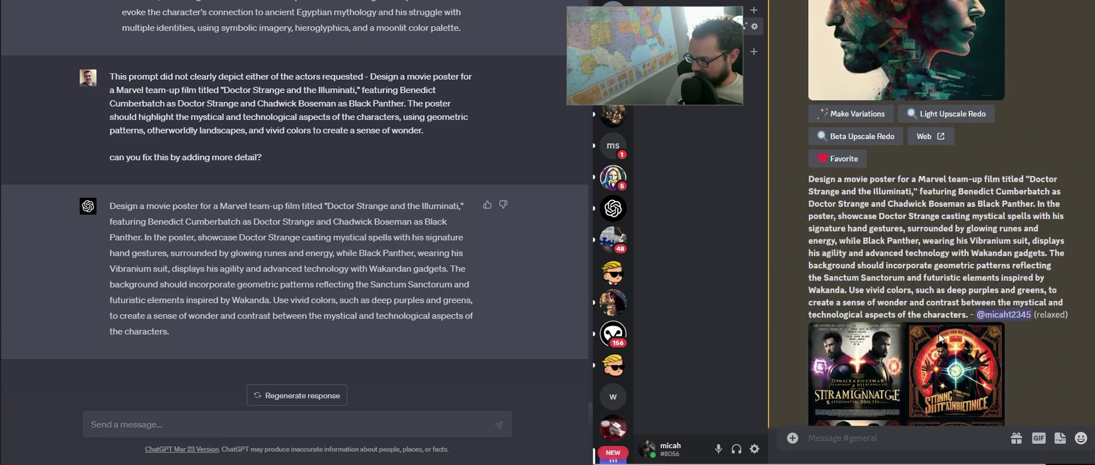
scroll(939, 333, up, 5)
Inspect the Cosmic Avengers grid enlarged and upscale its fourth poster (U4)
click(962, 208)
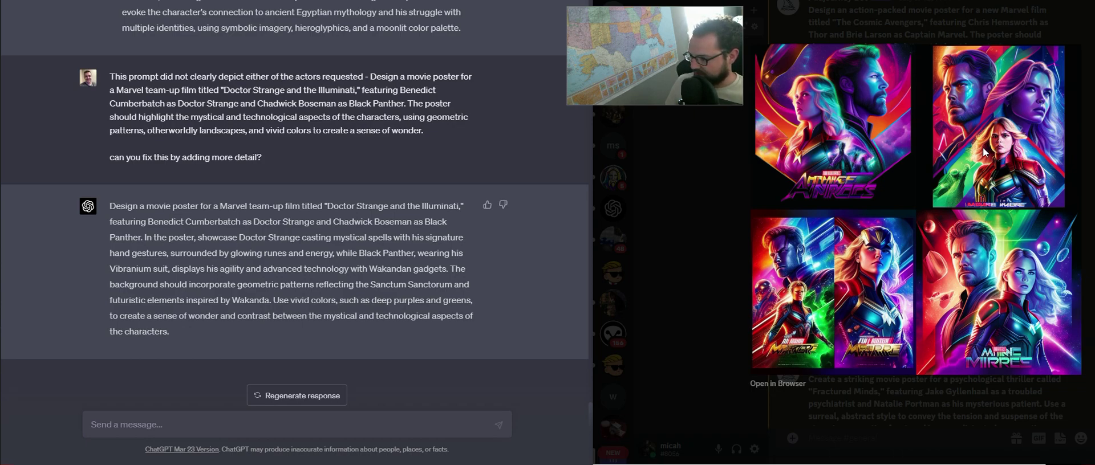
click(980, 31)
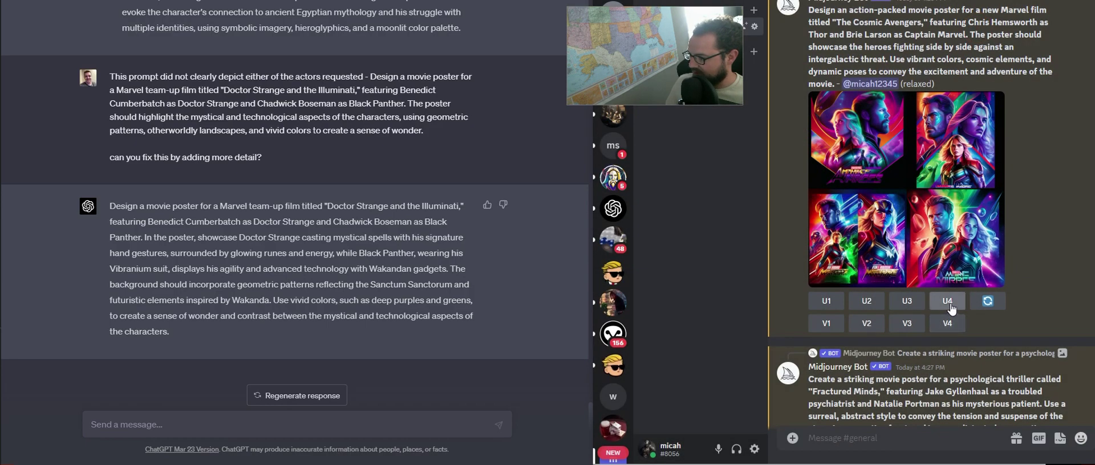
click(950, 306)
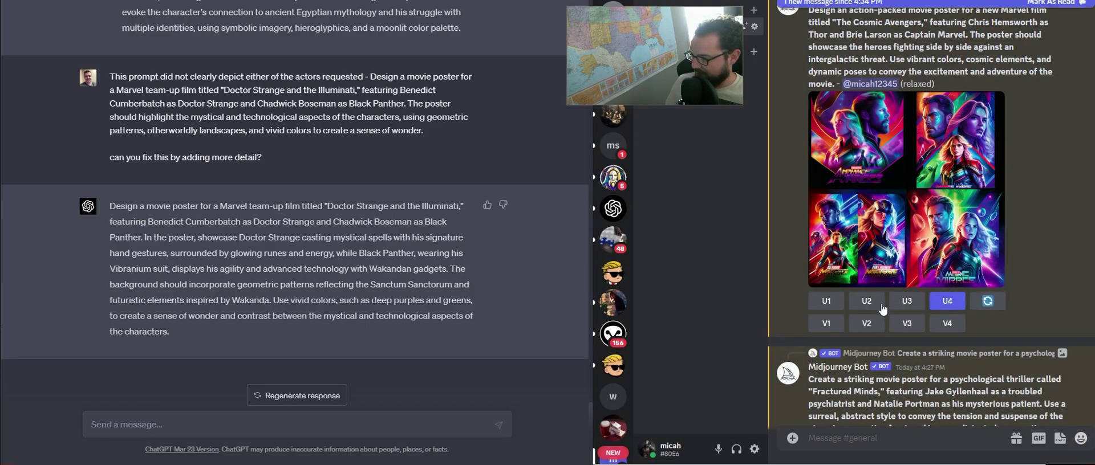
scroll(1007, 248, up, 3)
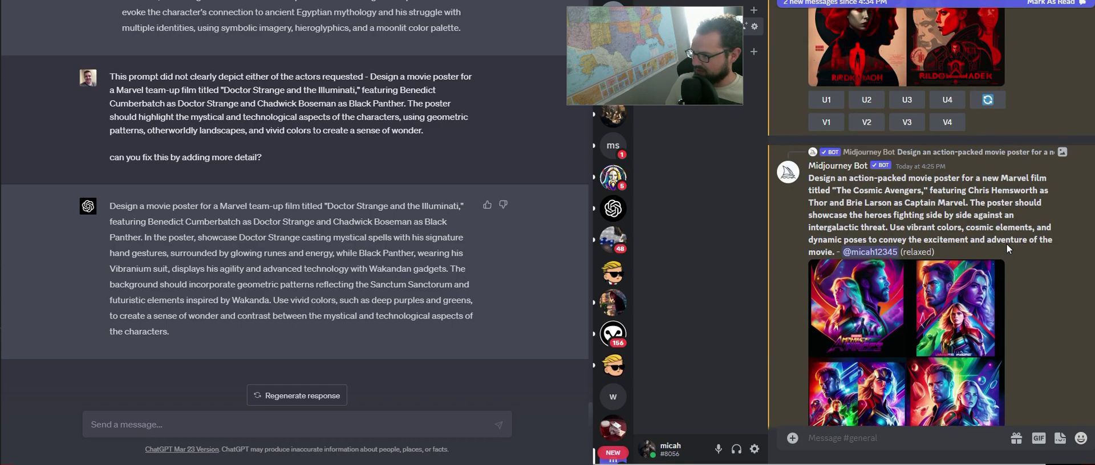
scroll(1019, 256, up, 4)
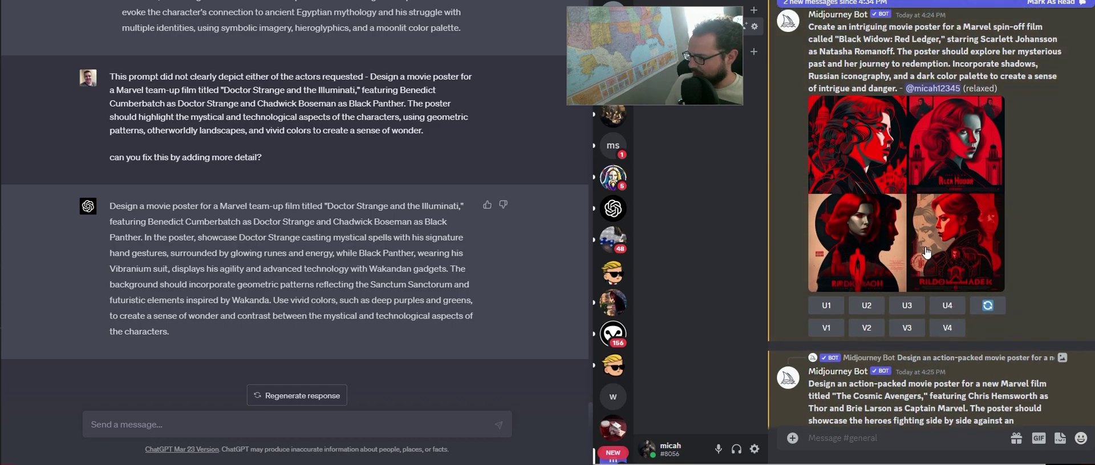
Upscale the second and third Black Widow: Red Ledger posters and preview the variations grid
click(926, 252)
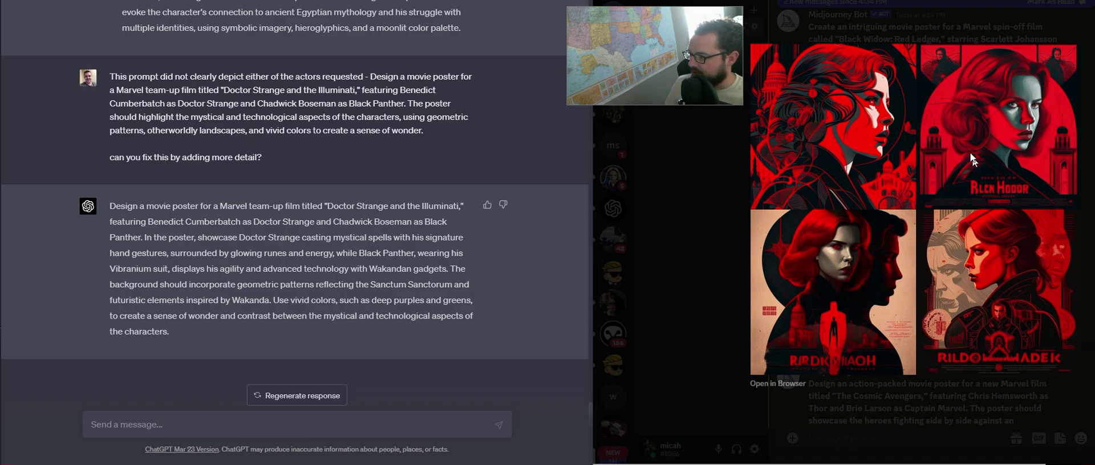
click(1079, 244)
click(875, 312)
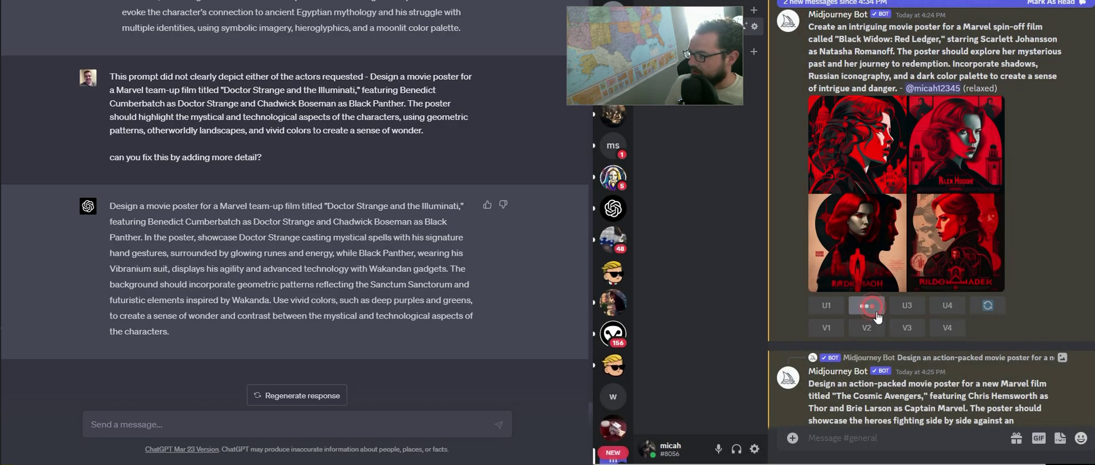
click(907, 308)
scroll(988, 308, up, 1)
scroll(988, 307, up, 4)
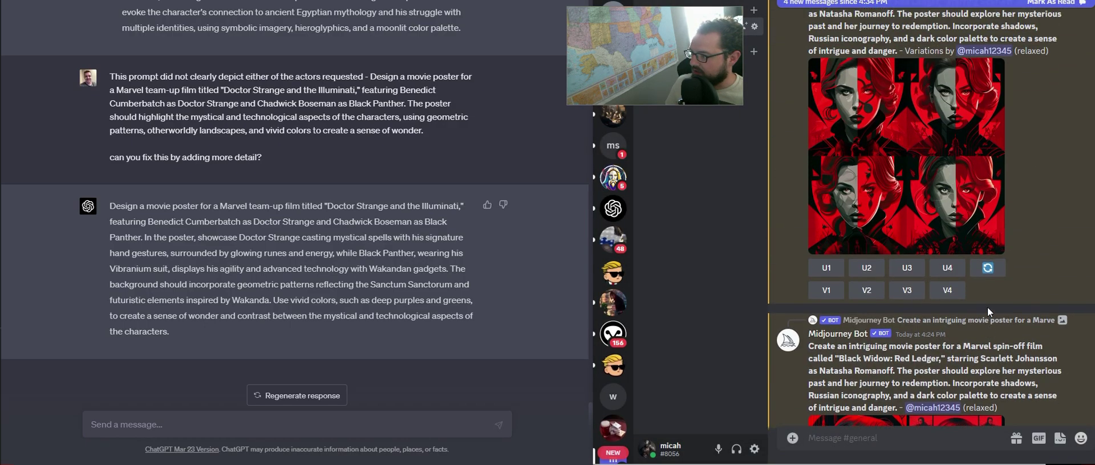
click(991, 249)
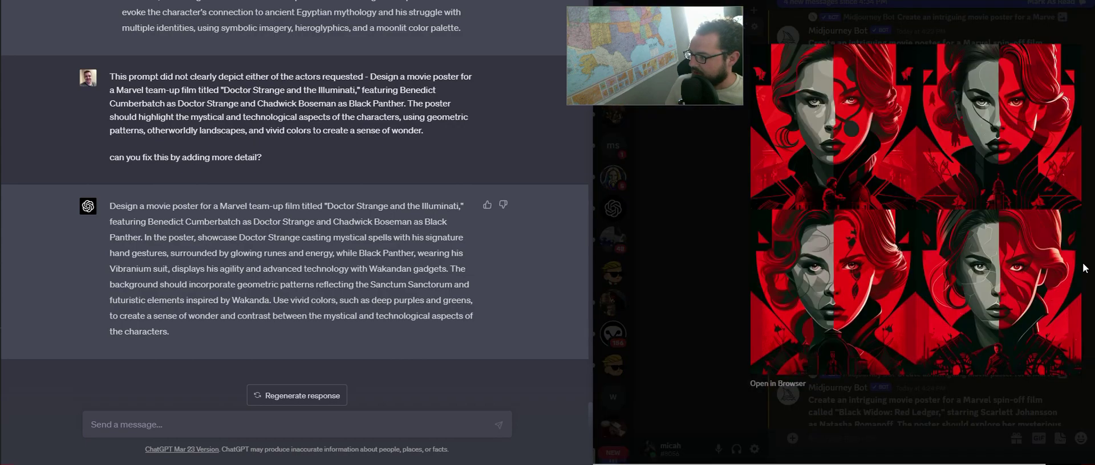
click(1082, 402)
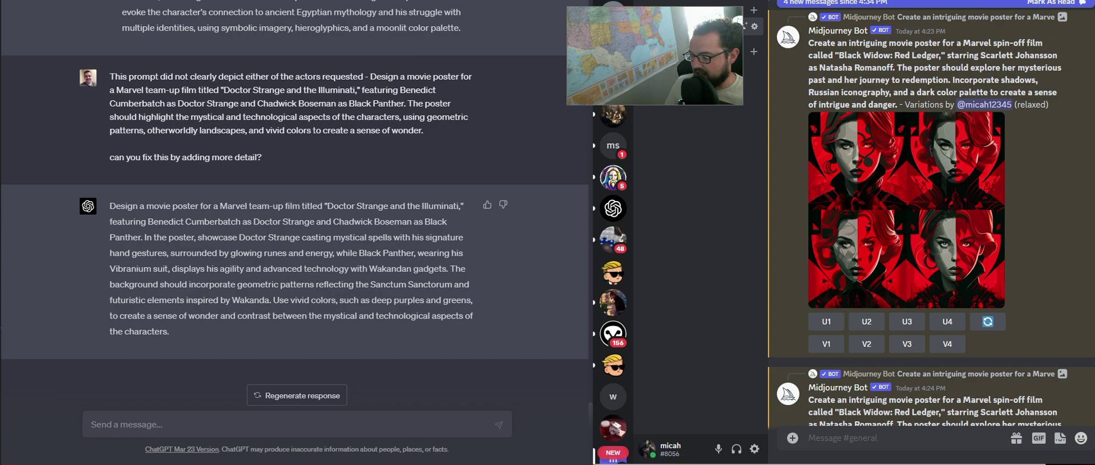
Ask ChatGPT: 'Can you give me 10 prompts for James Bonmd'
click(435, 428)
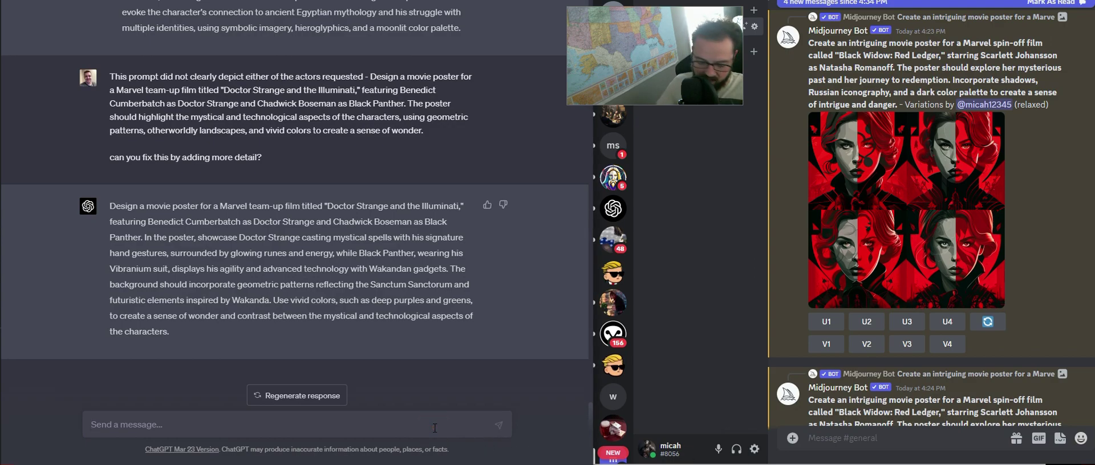
text(Can you give me )
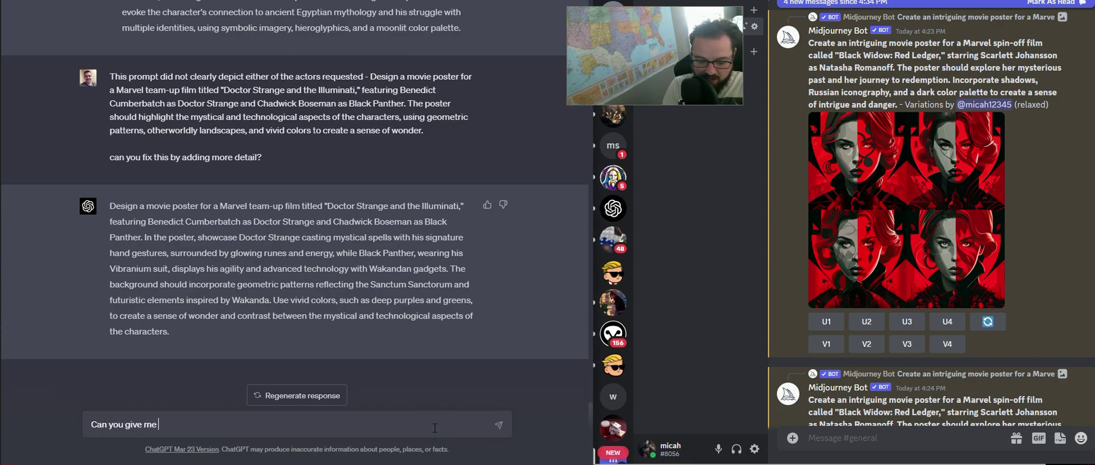
text(10 prompts fo)
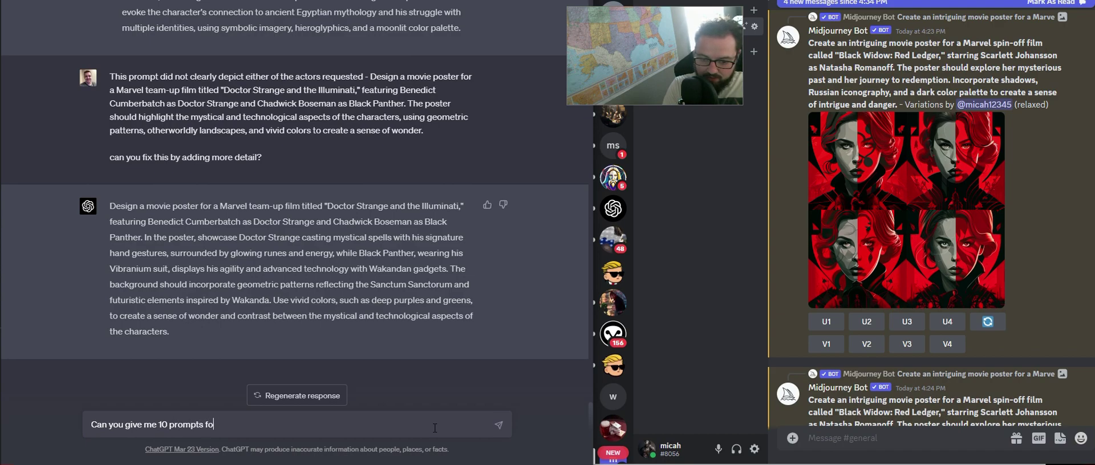
text(r James Bonmd)
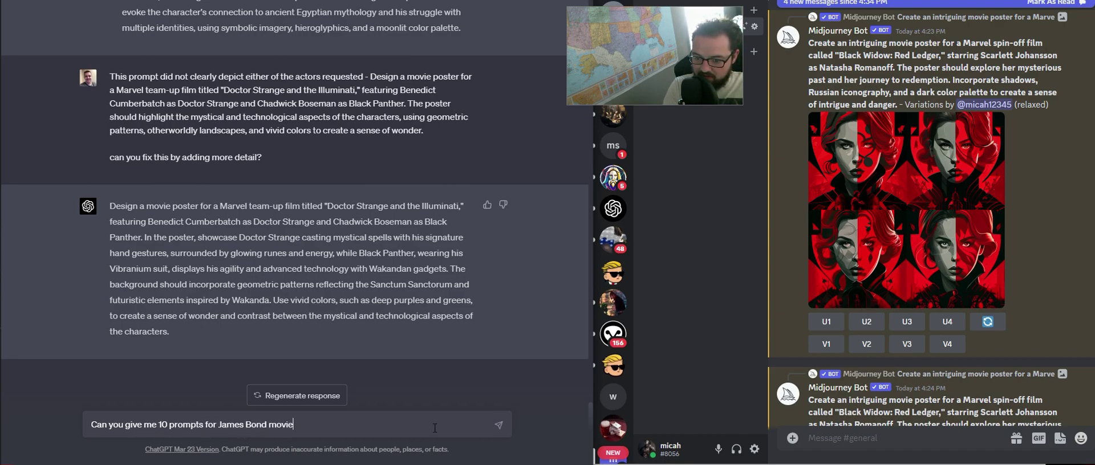
key(Return)
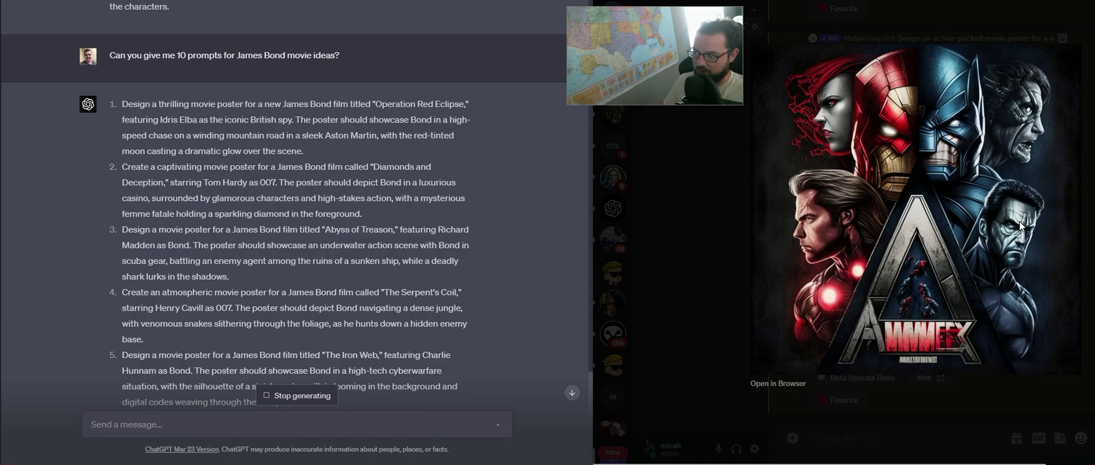
Close the X-Men upscale and inspect the upscaled Thor and Captain Marvel Cosmic Avengers poster
click(1091, 205)
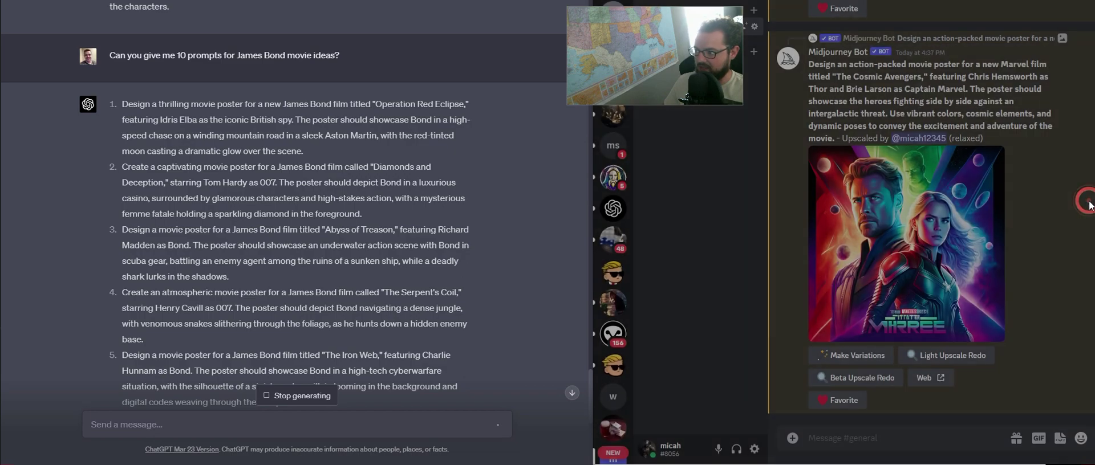
click(945, 269)
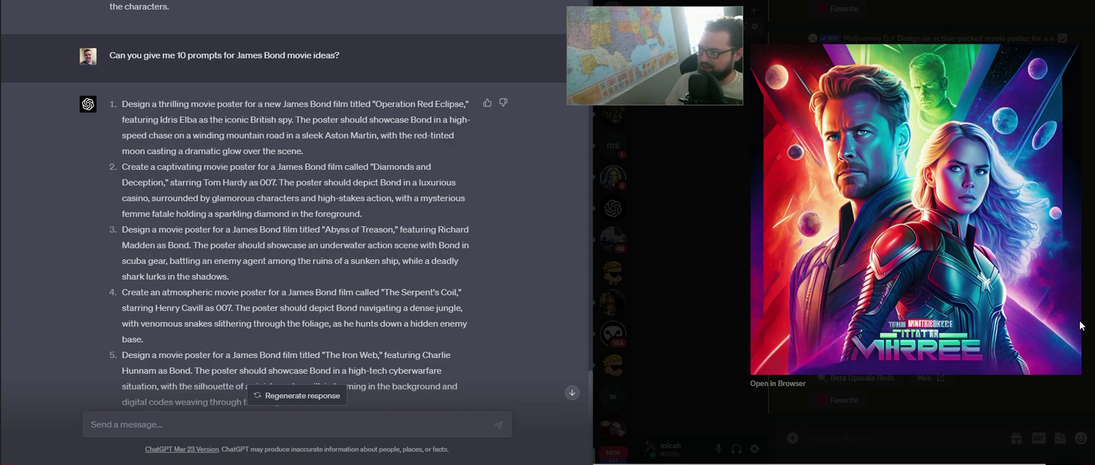
click(1011, 425)
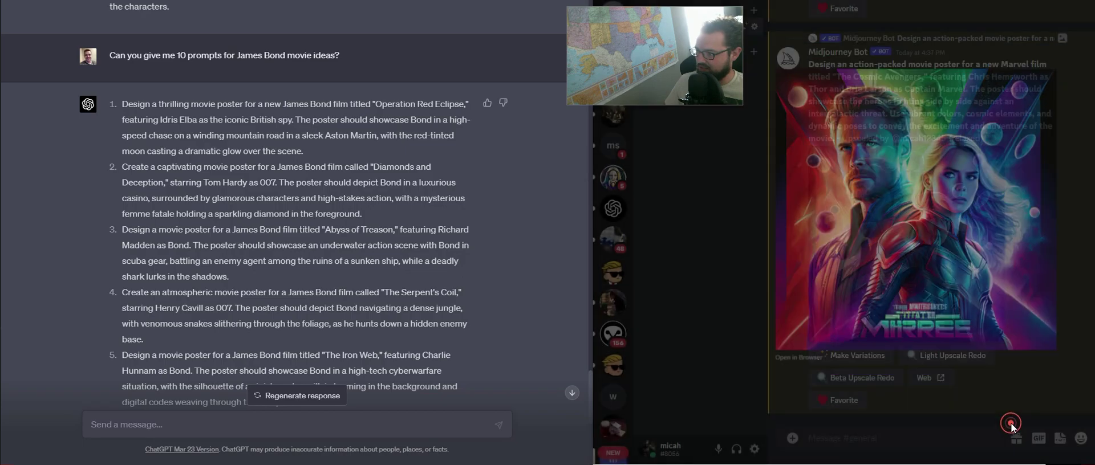
scroll(1037, 297, up, 10)
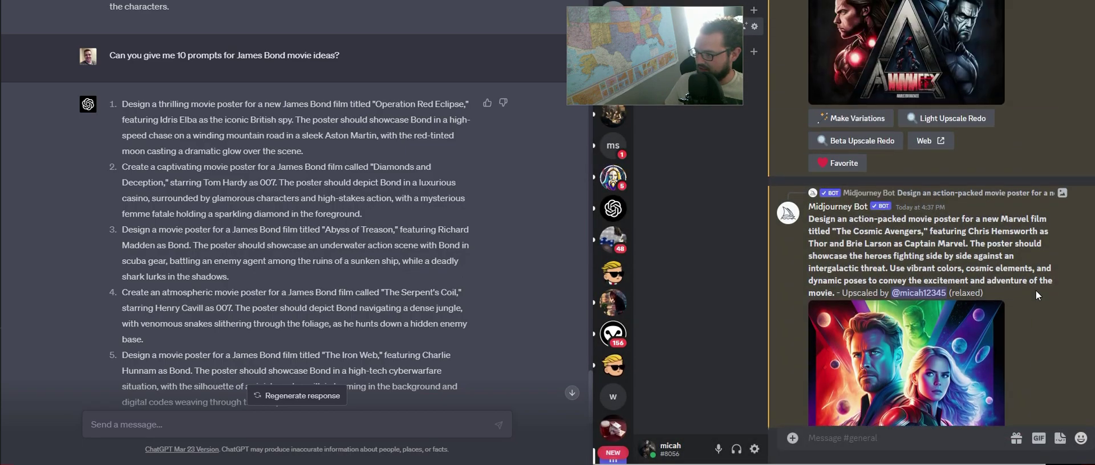
scroll(1036, 294, up, 5)
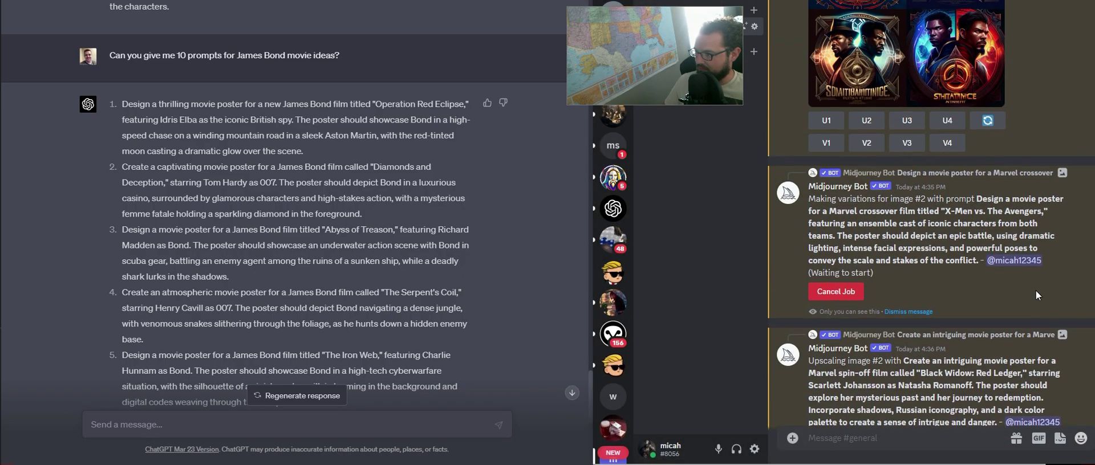
scroll(427, 268, down, 1)
scroll(427, 268, down, 1)
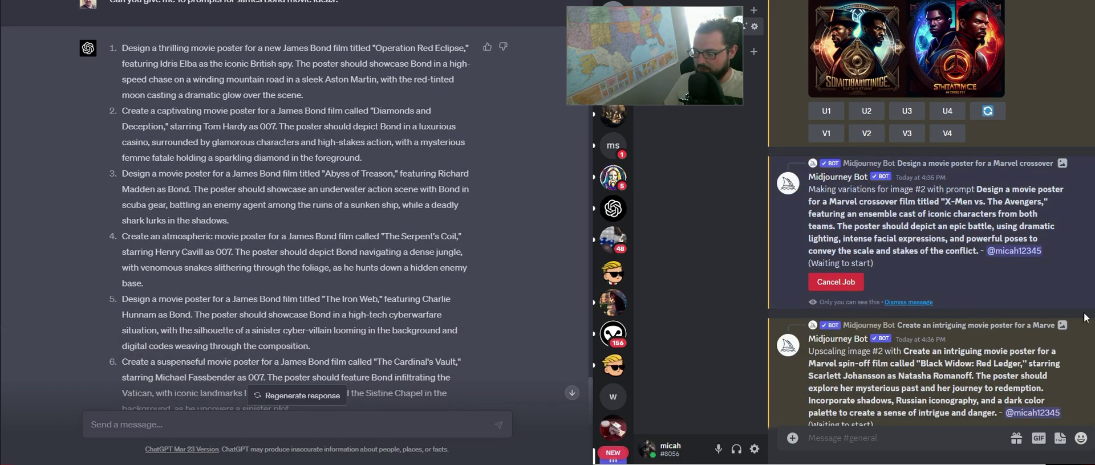
scroll(1019, 323, down, 6)
scroll(995, 334, down, 5)
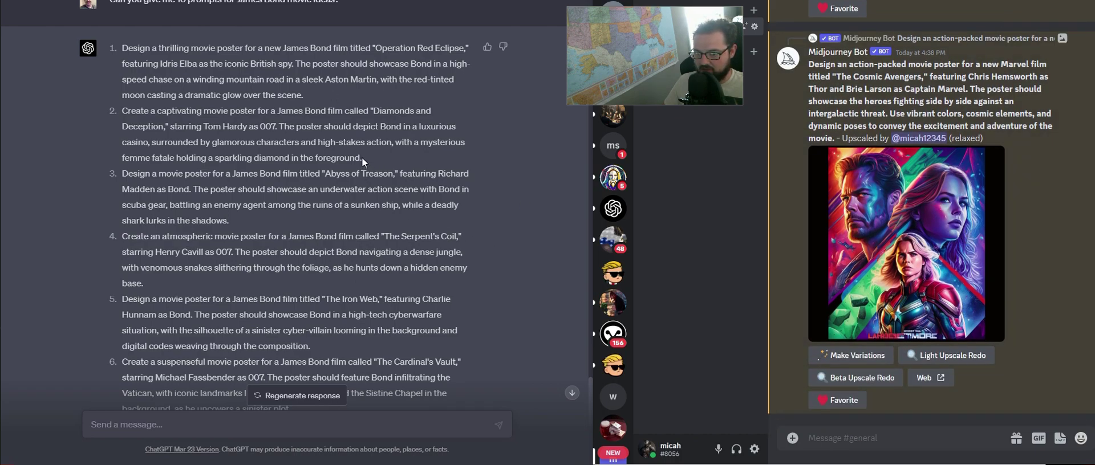
Submit ChatGPT's 'Abyss of Treason' Bond prompt to Midjourney via /imagine
drag(248, 222, 122, 174)
key(ctrl+c)
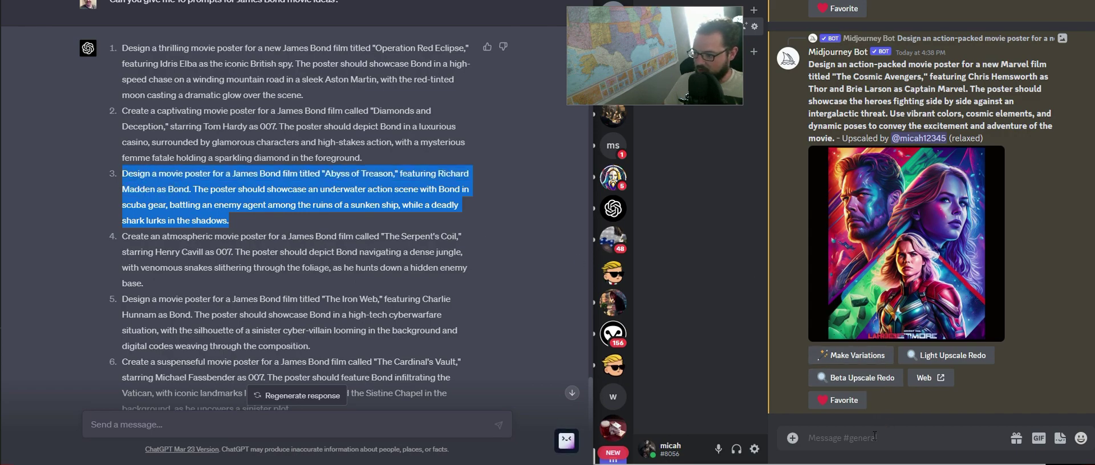
click(869, 437)
text(/)
key(Tab)
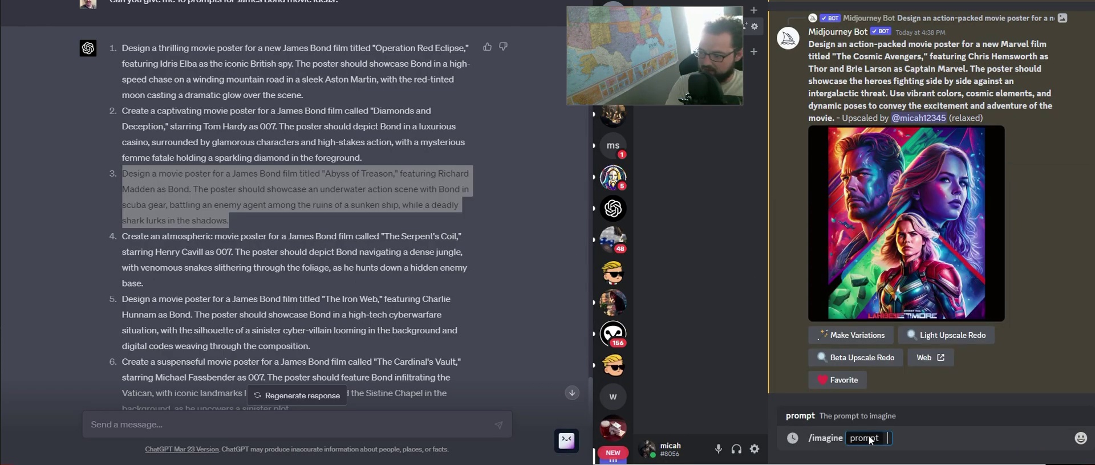
key(ctrl+v)
key(Return)
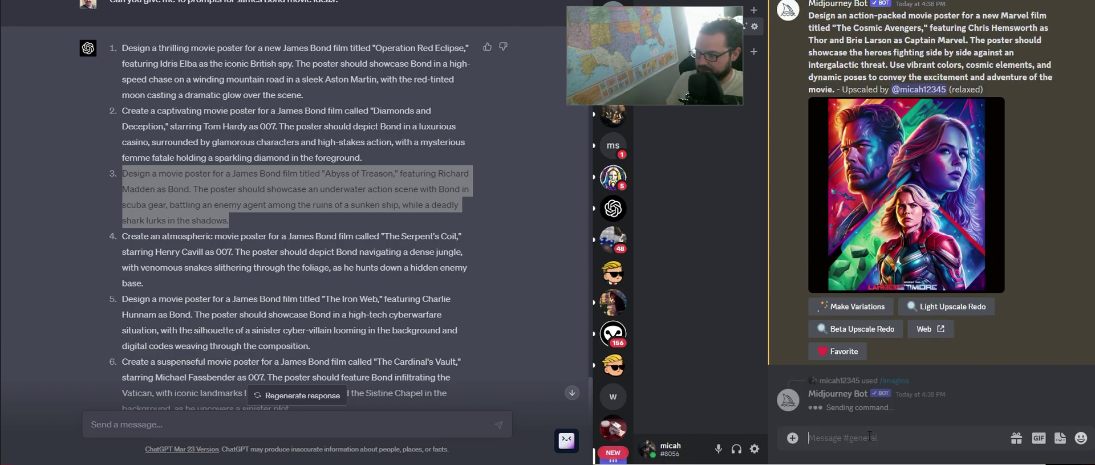
scroll(400, 223, down, 2)
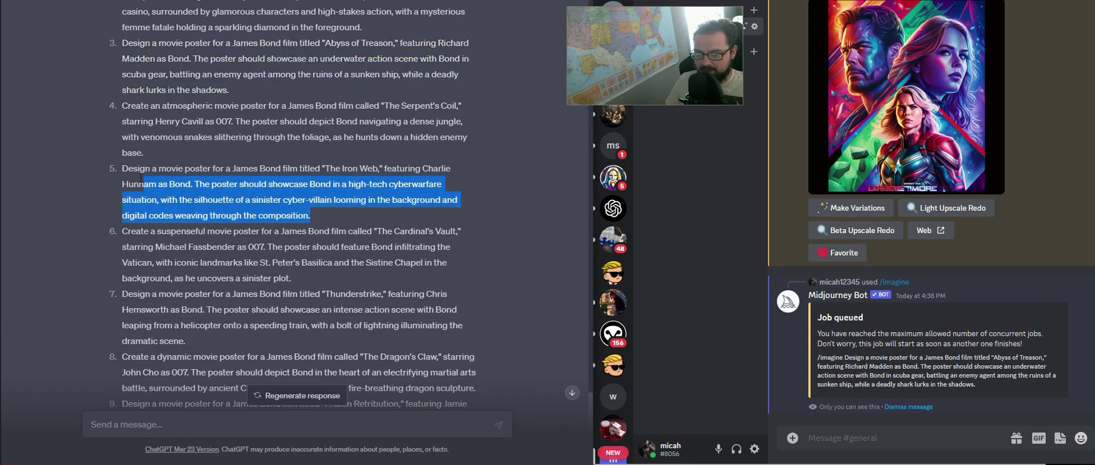
Copy 'The Iron Web' Bond prompt and submit it to Midjourney via /imagine
drag(313, 217, 122, 169)
key(ctrl+c)
click(878, 439)
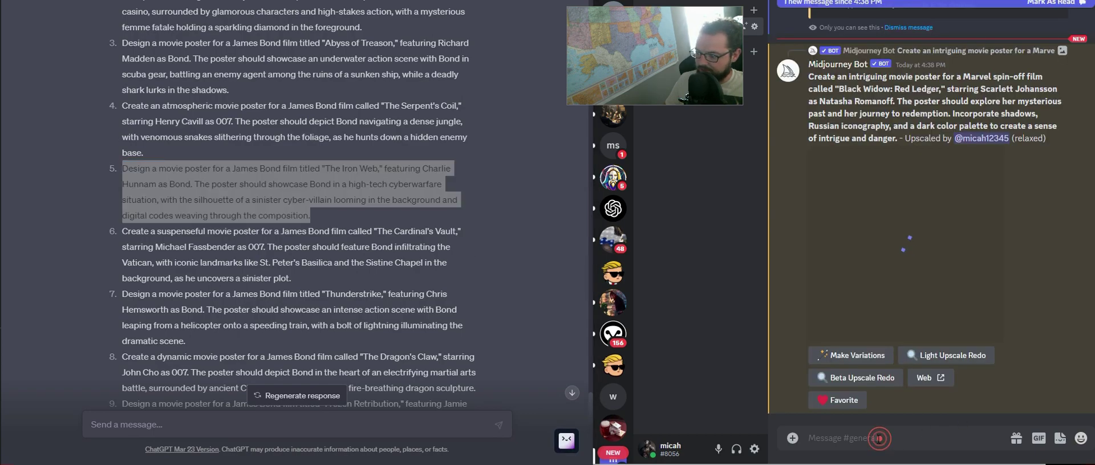
text(/imagine)
key(Tab)
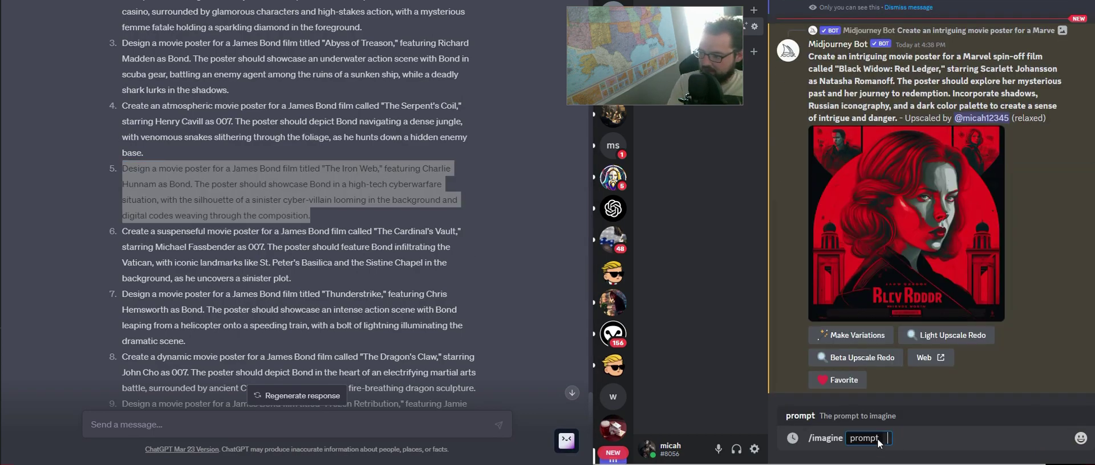
key(ctrl+v)
key(Return)
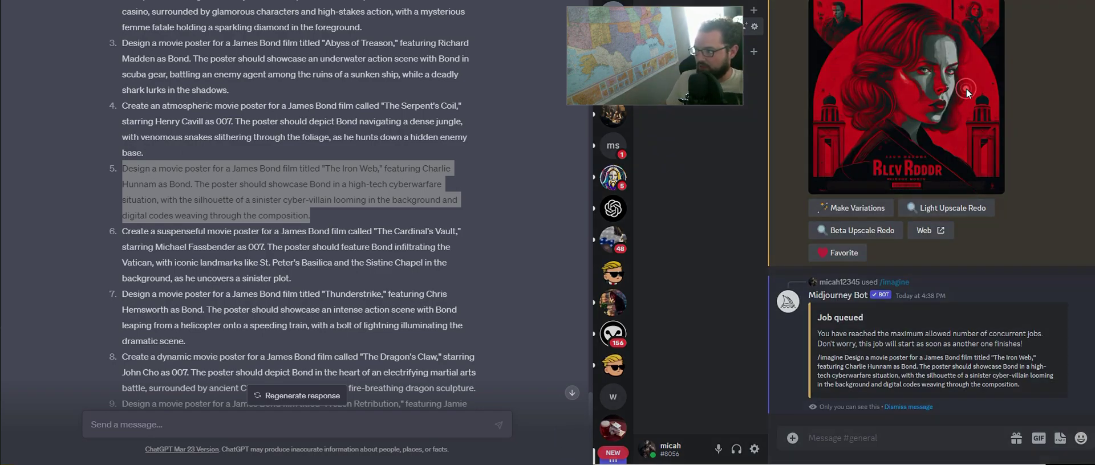
click(968, 92)
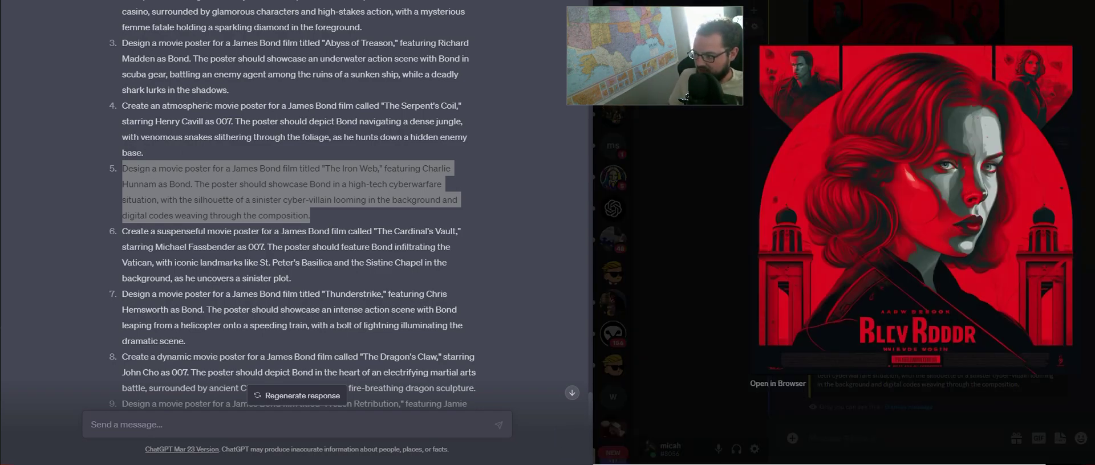
Re-examine the Black Widow poster and highlight the 'Russian iconography' phrase in its prompt
click(1087, 297)
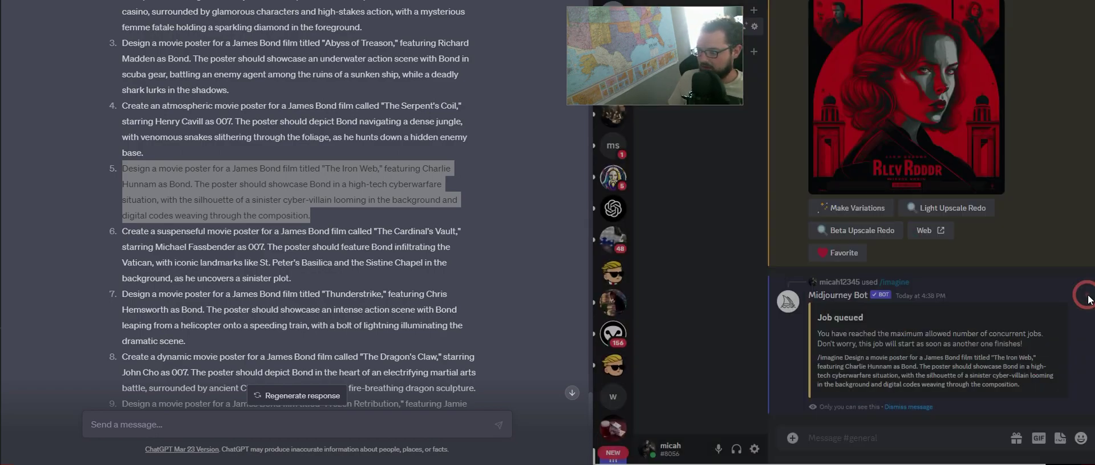
scroll(298, 314, down, 3)
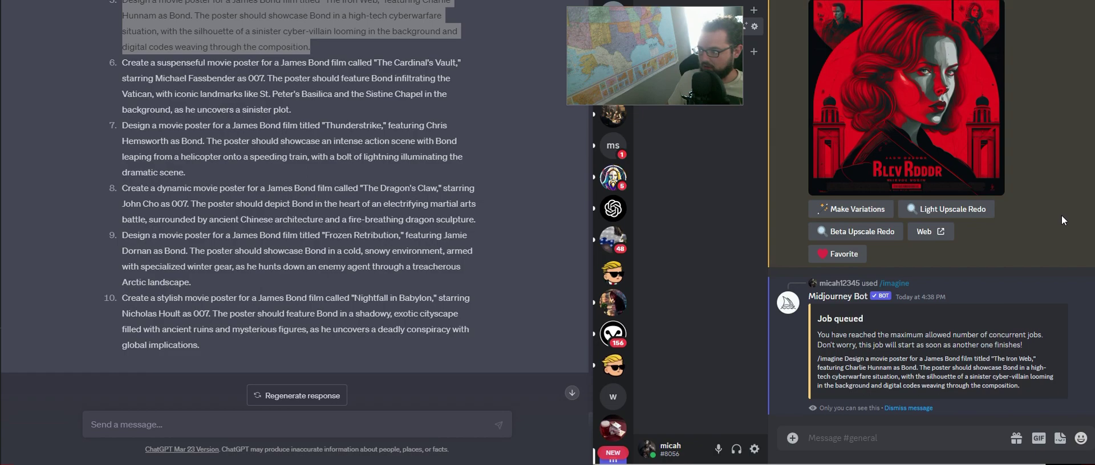
scroll(859, 63, up, 3)
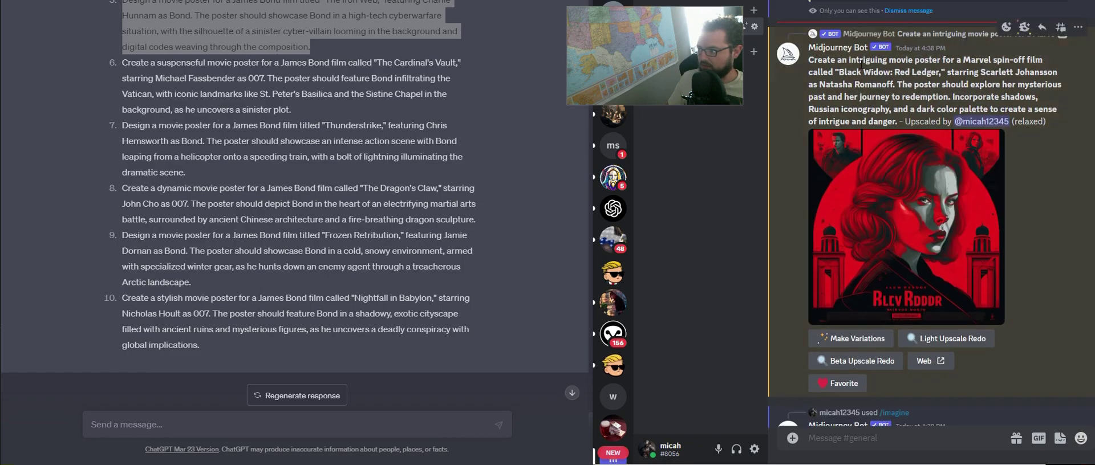
click(928, 189)
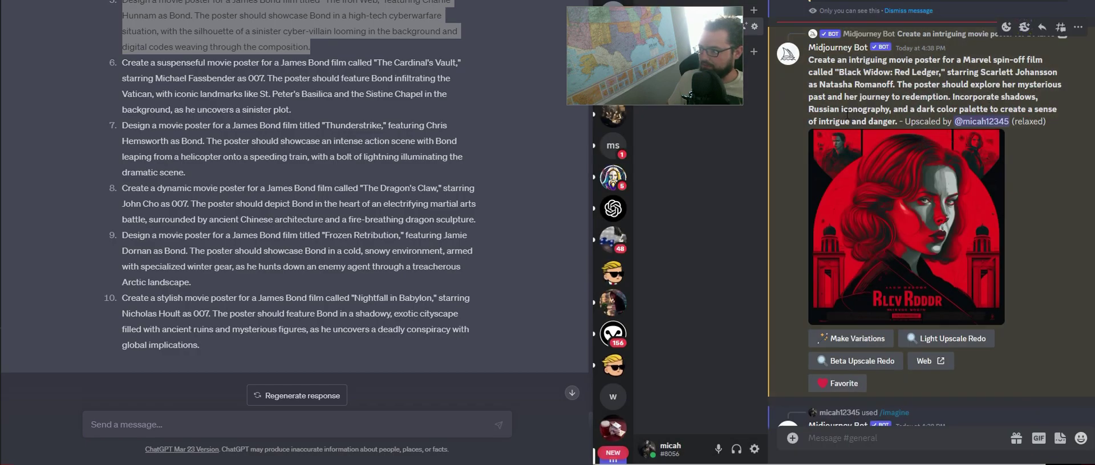
drag(891, 109, 816, 109)
click(954, 130)
View the Black Widow poster enlarged once more and clear the highlight on ChatGPT item 5
click(949, 223)
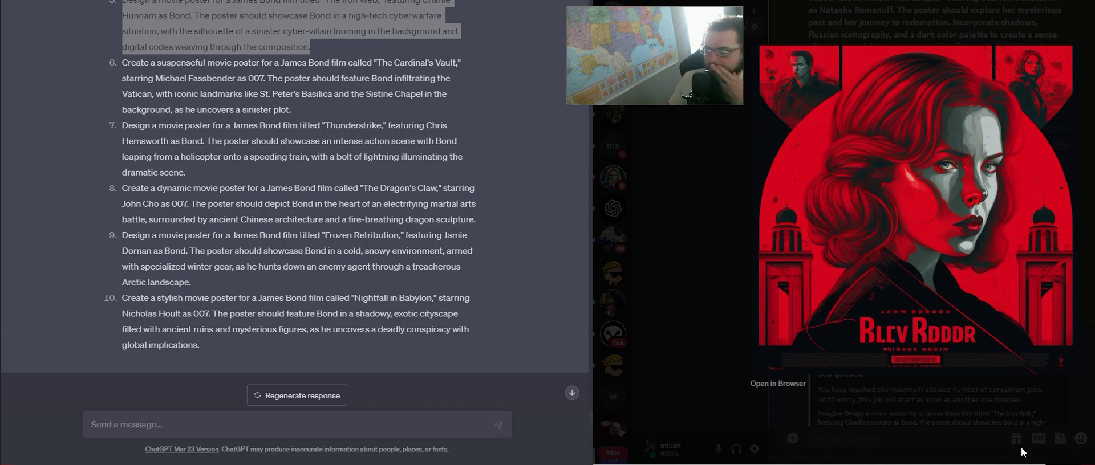
click(1062, 388)
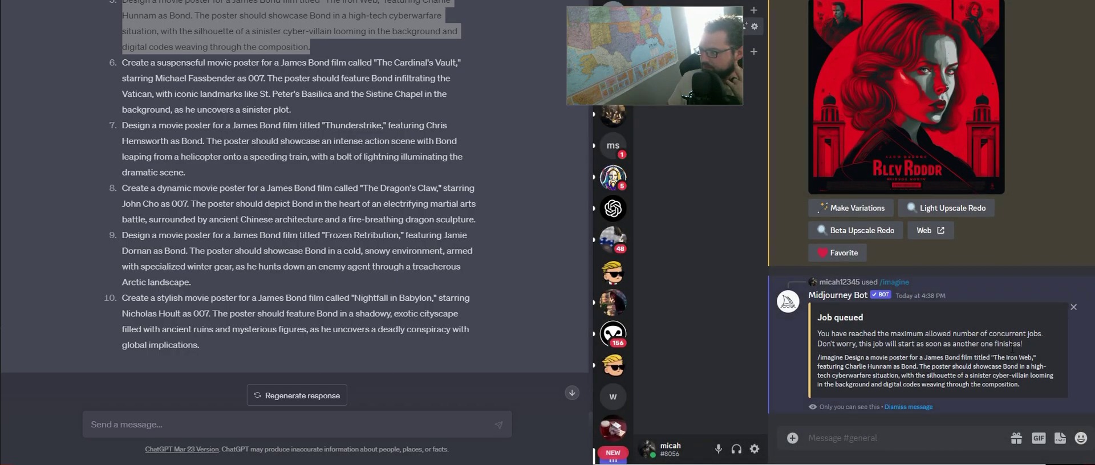
scroll(408, 295, down, 1)
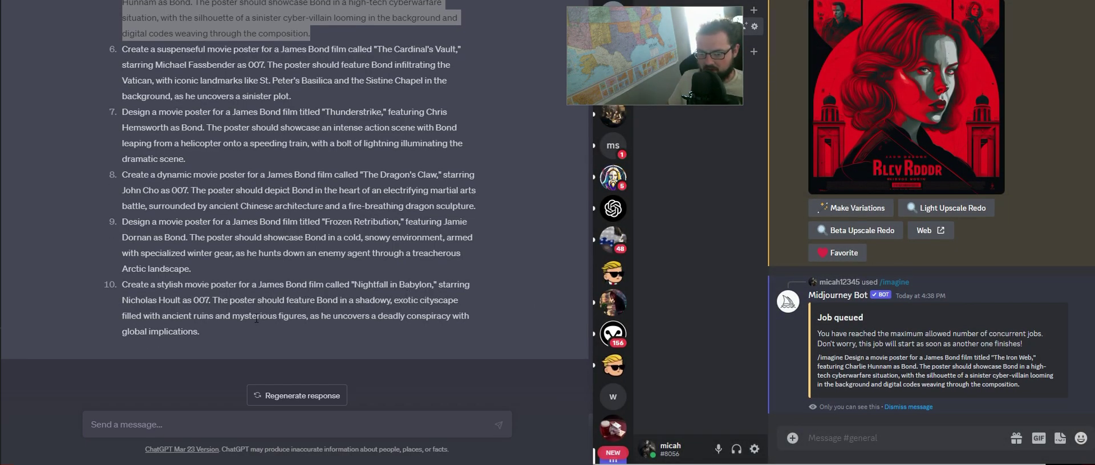
scroll(222, 306, up, 1)
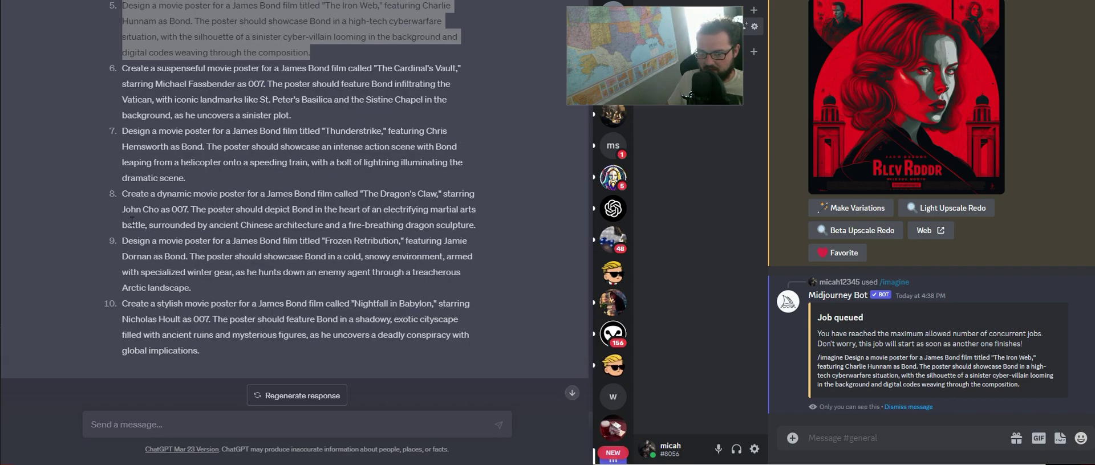
scroll(223, 261, up, 2)
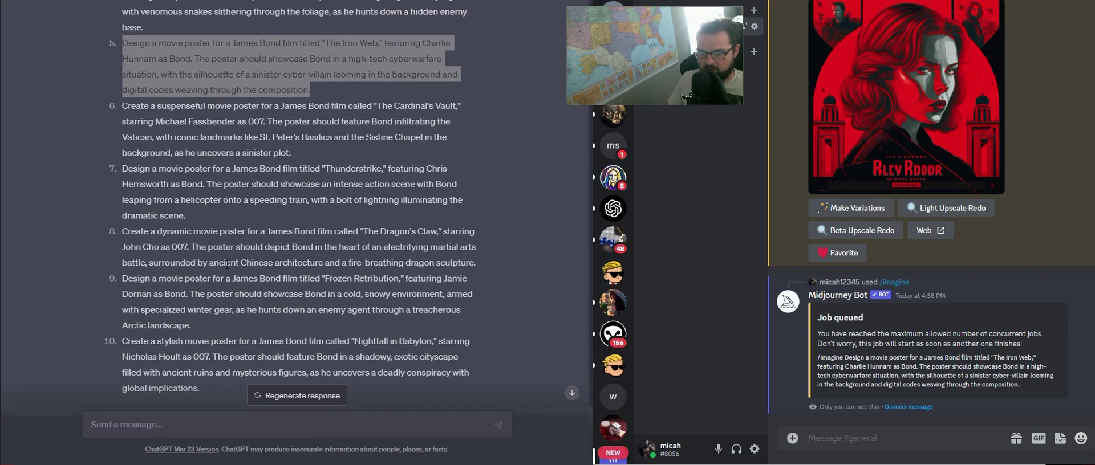
click(228, 211)
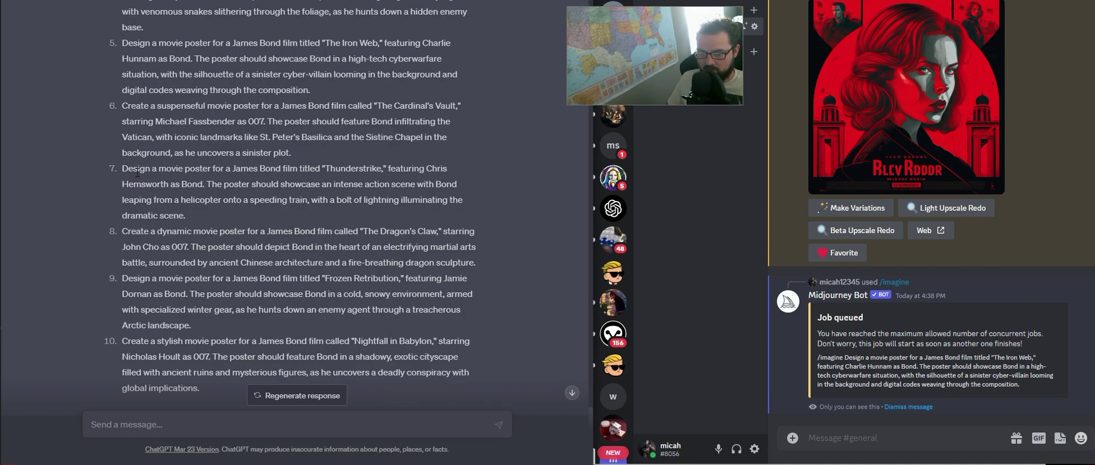
scroll(137, 177, up, 1)
Copy ChatGPT item 6, 'The Cardinal's Vault', and submit it to Midjourney via /imagine
drag(121, 124, 295, 176)
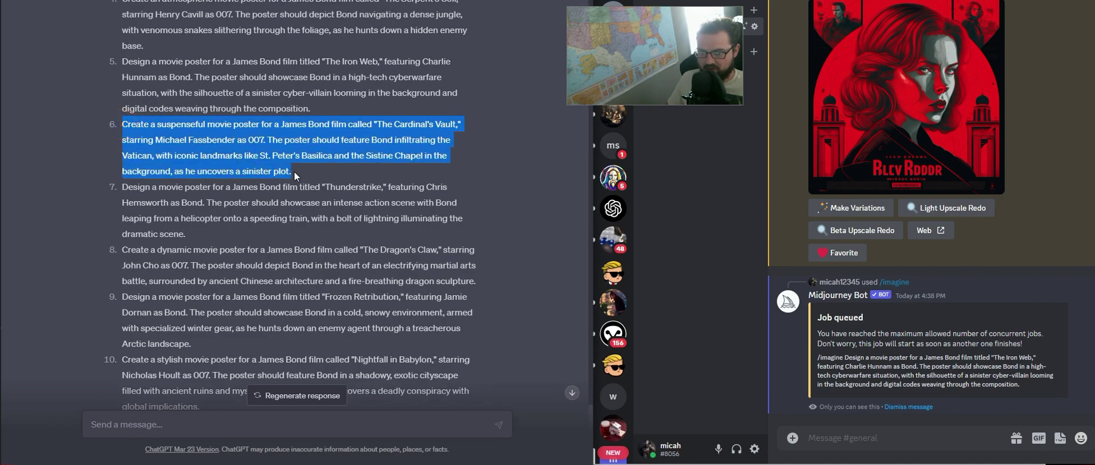
click(903, 438)
text(/imagine)
key(ctrl+v)
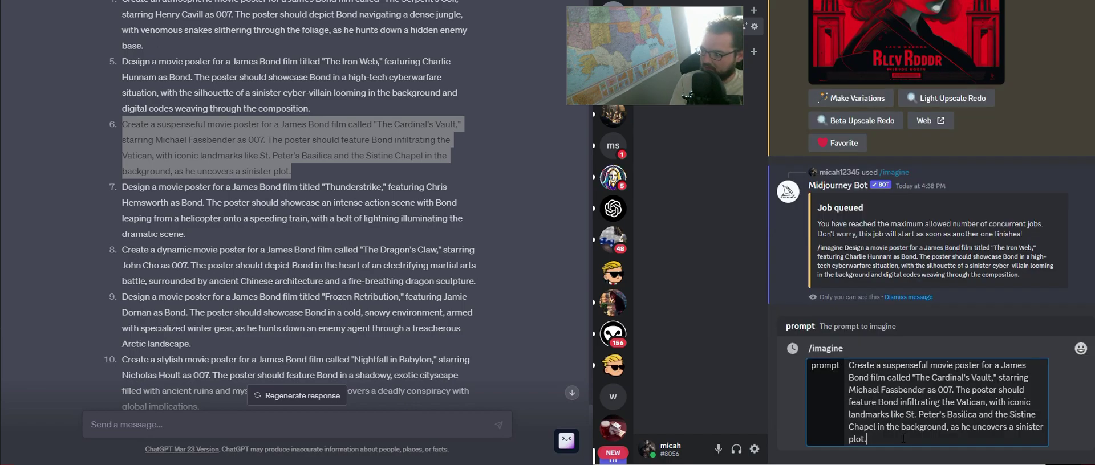
key(Return)
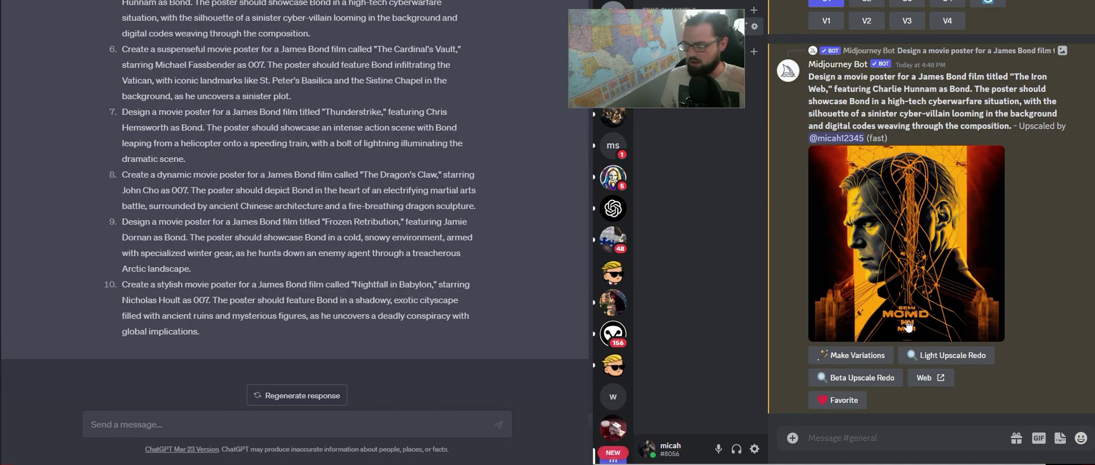
click(918, 281)
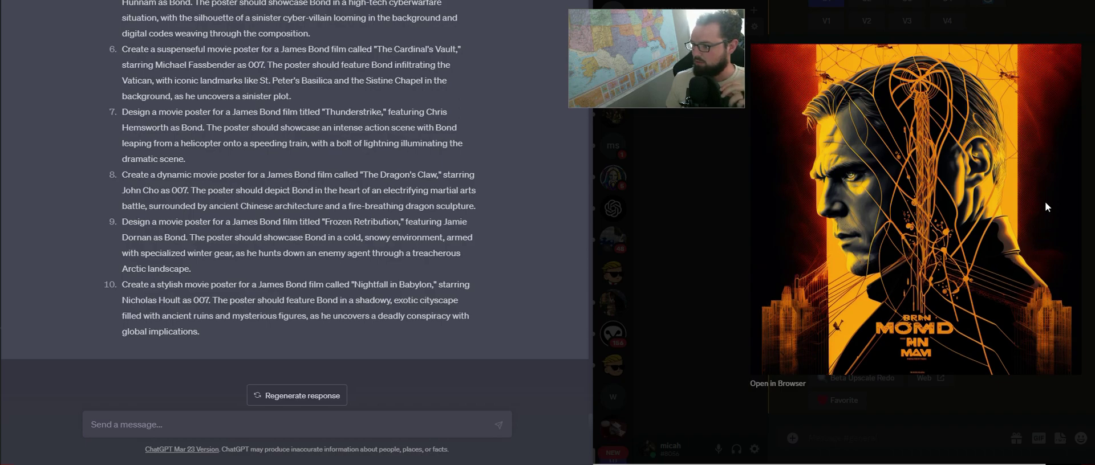
click(1027, 29)
scroll(1008, 280, up, 6)
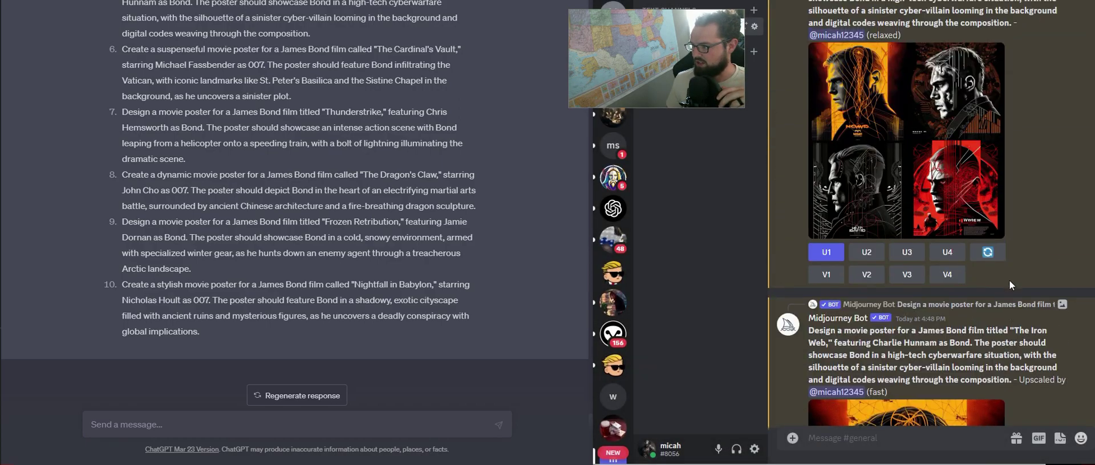
scroll(1008, 232, up, 5)
click(953, 155)
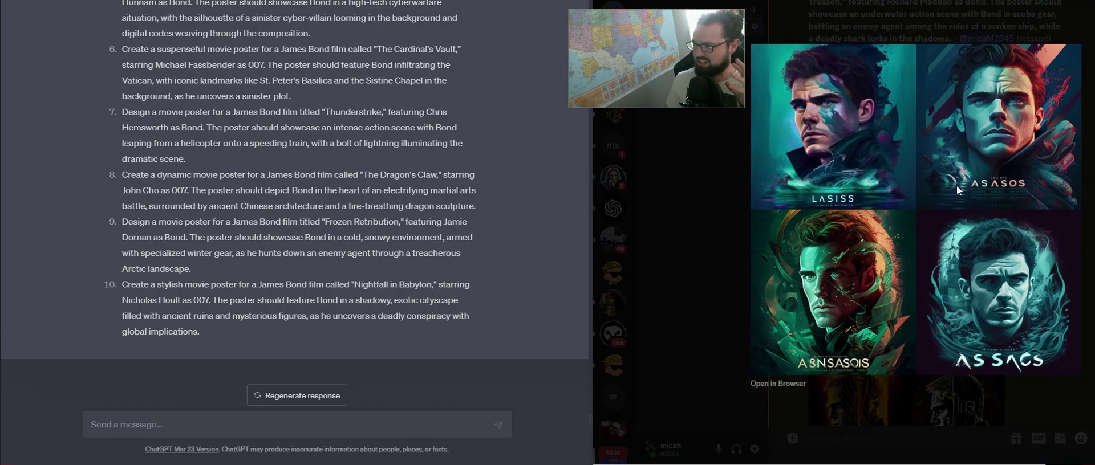
click(983, 29)
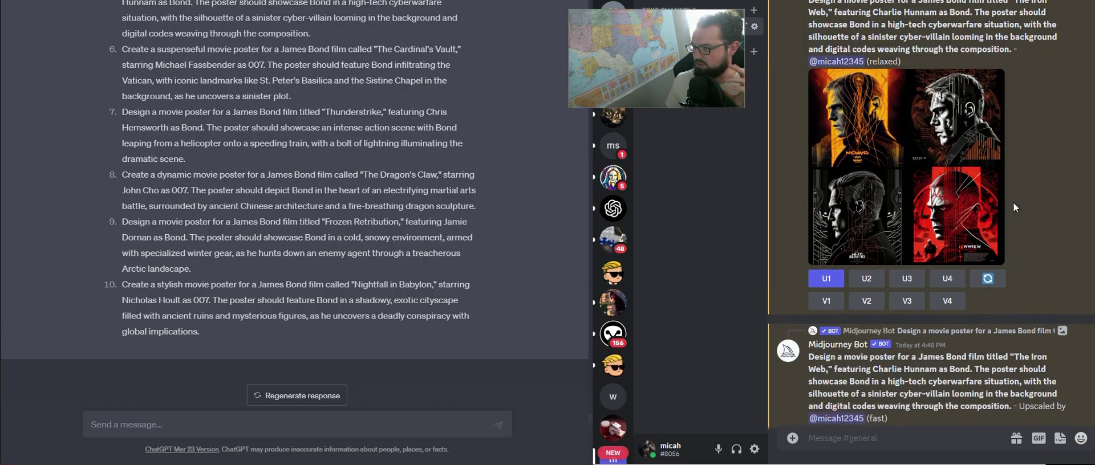
click(936, 176)
click(981, 28)
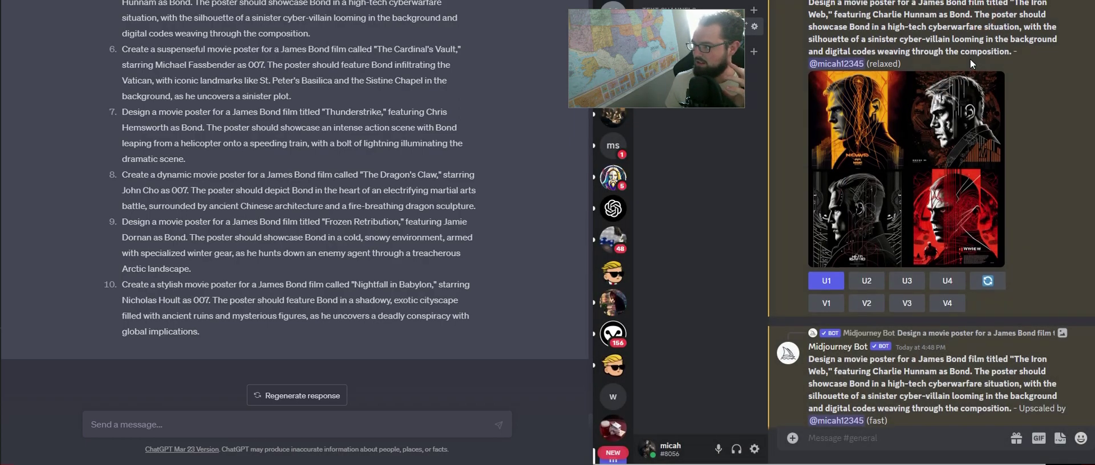
click(862, 211)
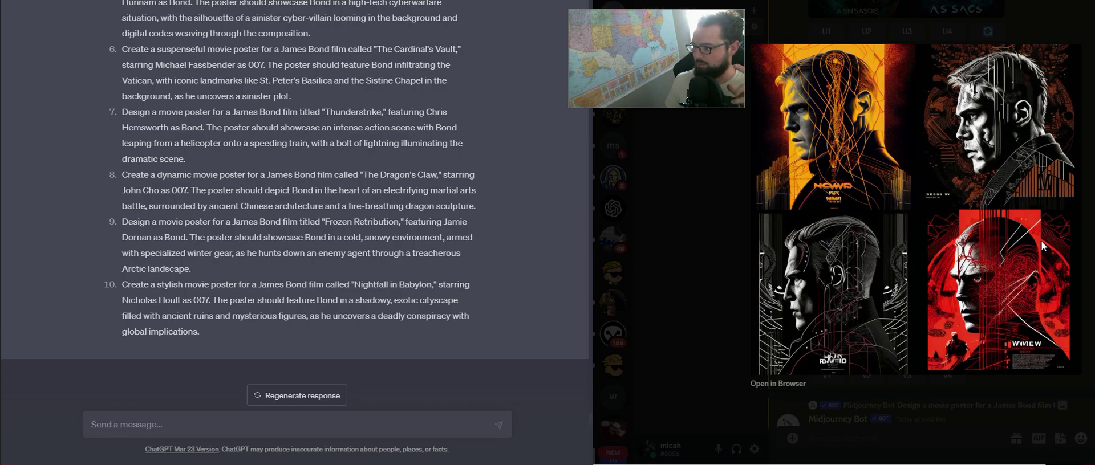
click(1091, 202)
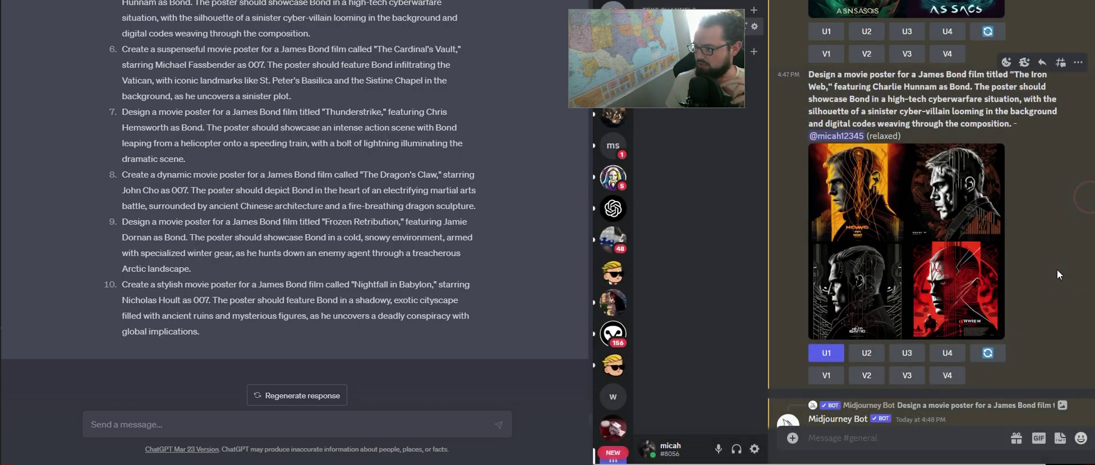
scroll(1055, 274, down, 5)
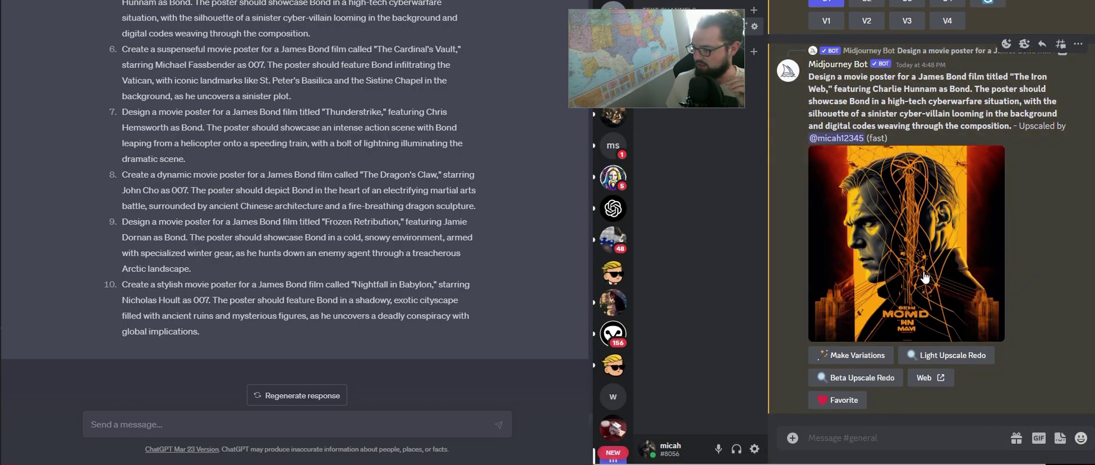
click(935, 278)
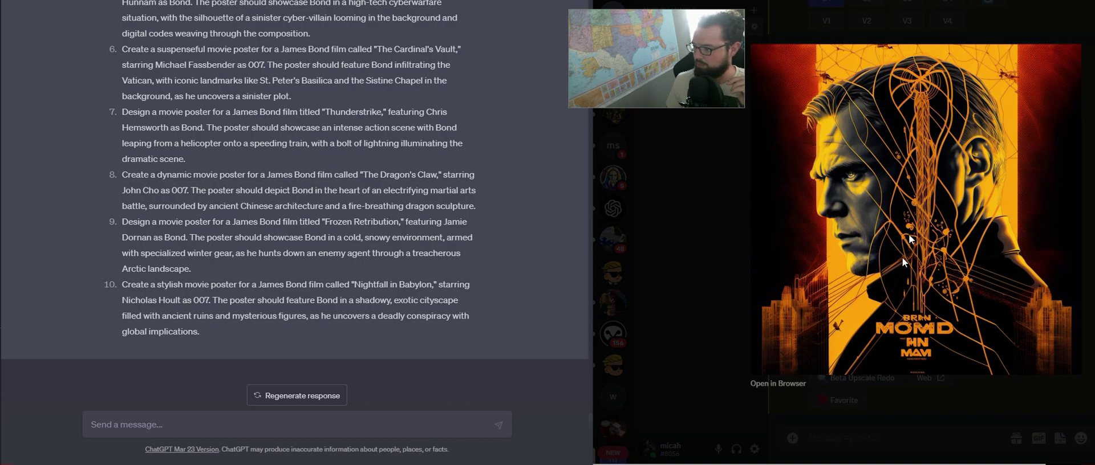
click(1091, 139)
scroll(936, 285, up, 3)
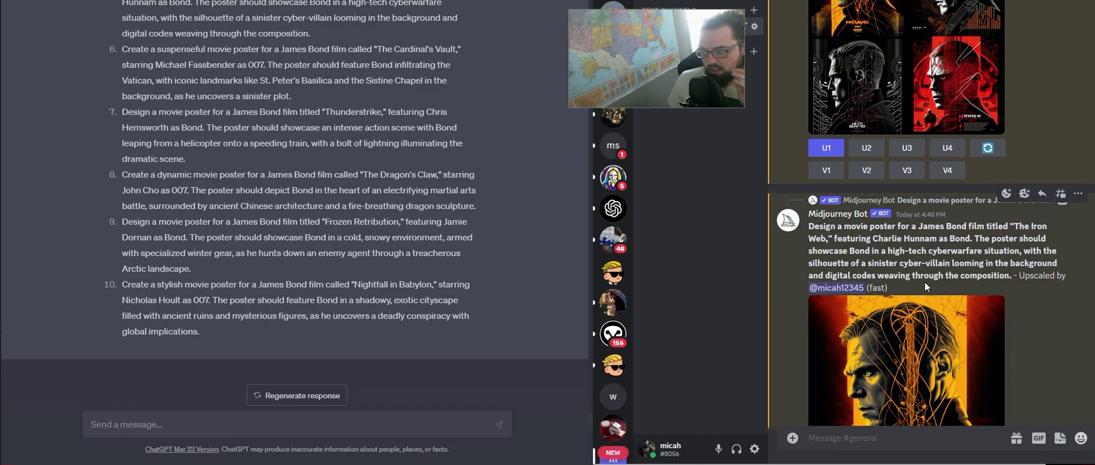
scroll(926, 282, up, 10)
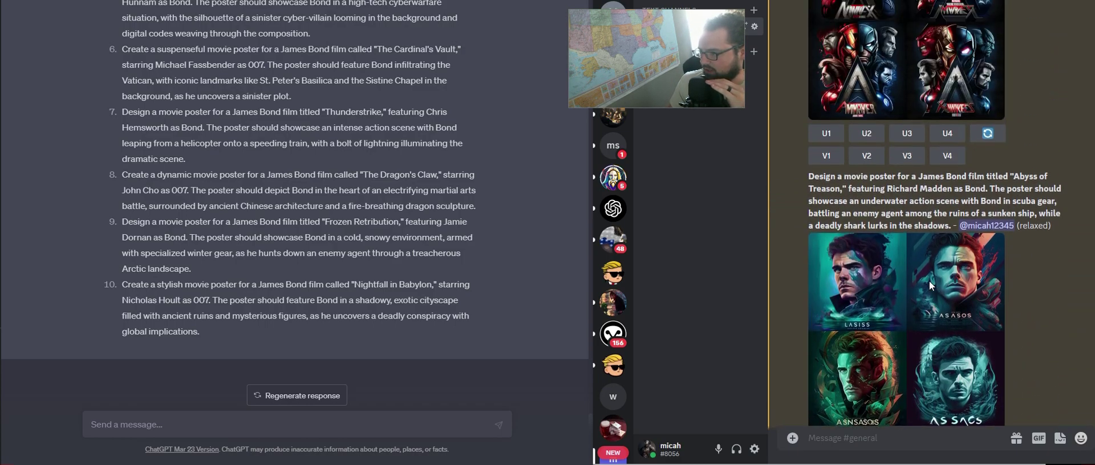
scroll(969, 268, down, 10)
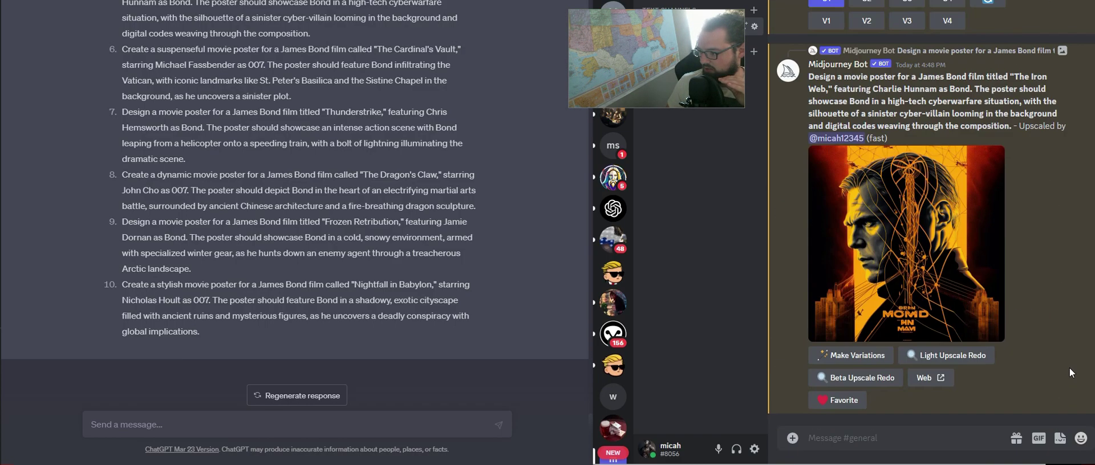